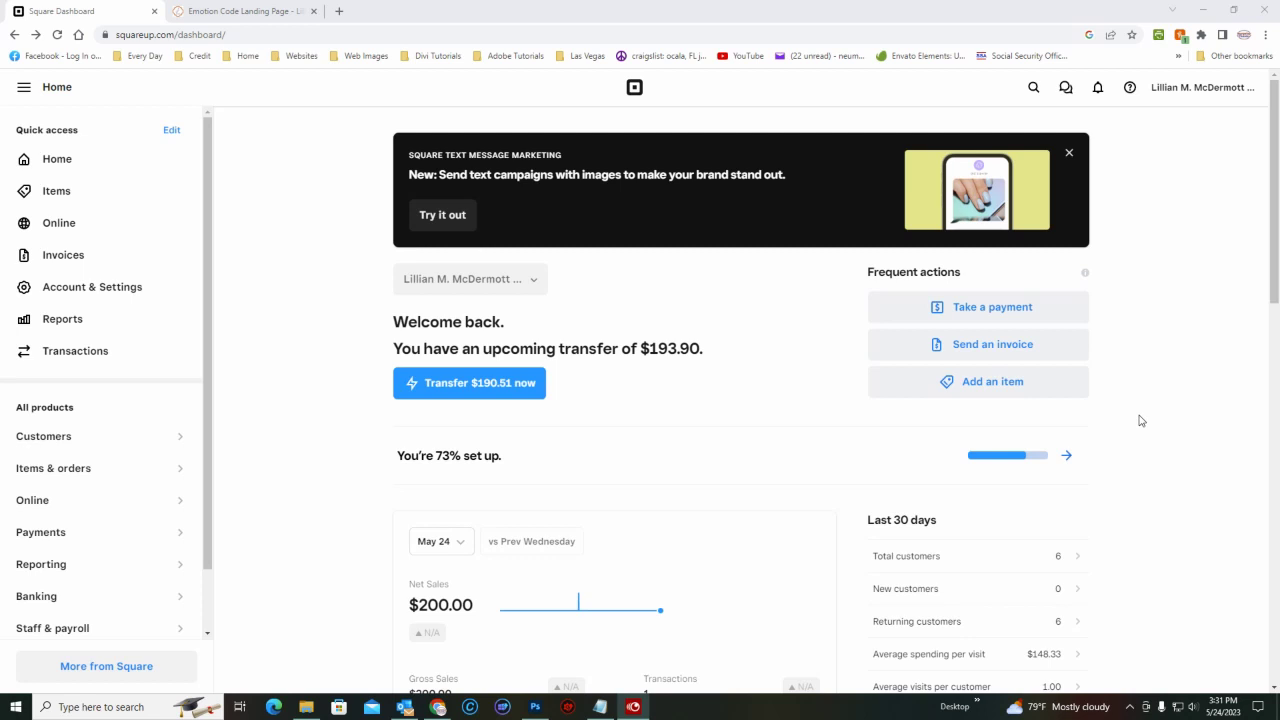
Go to the Site items list under Online > Items in the Square dashboard.
click(52, 226)
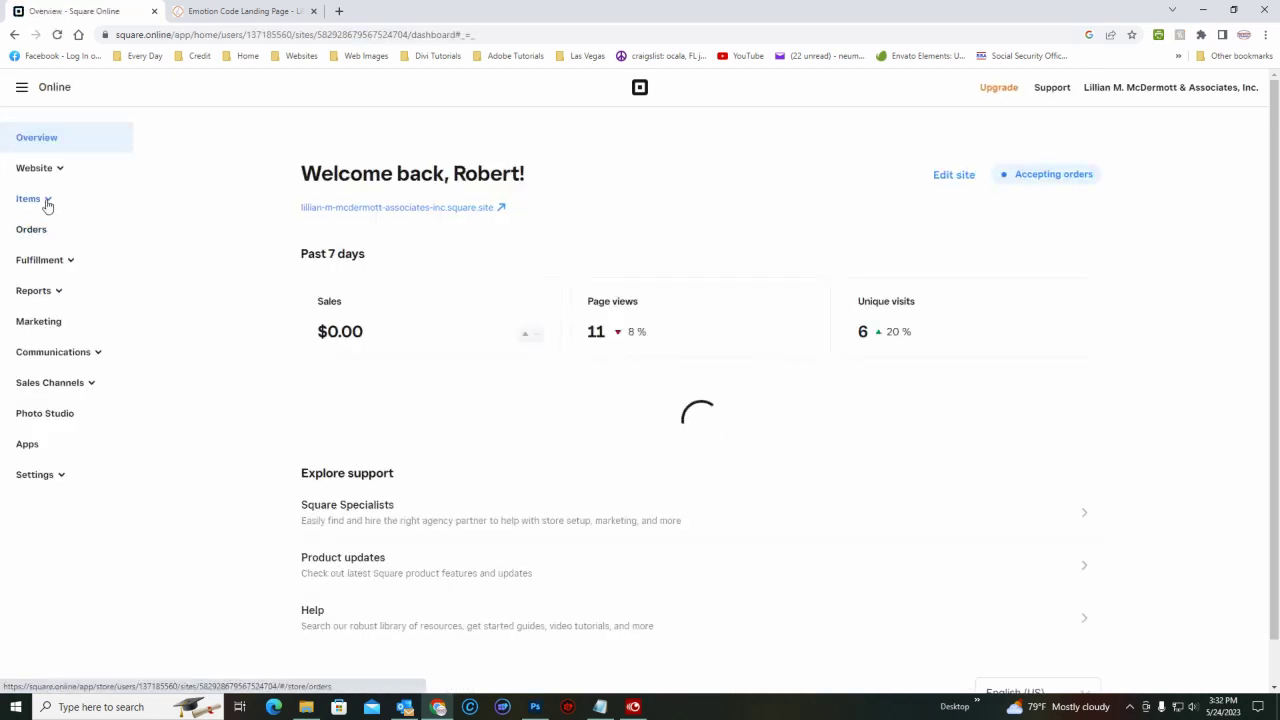
click(46, 202)
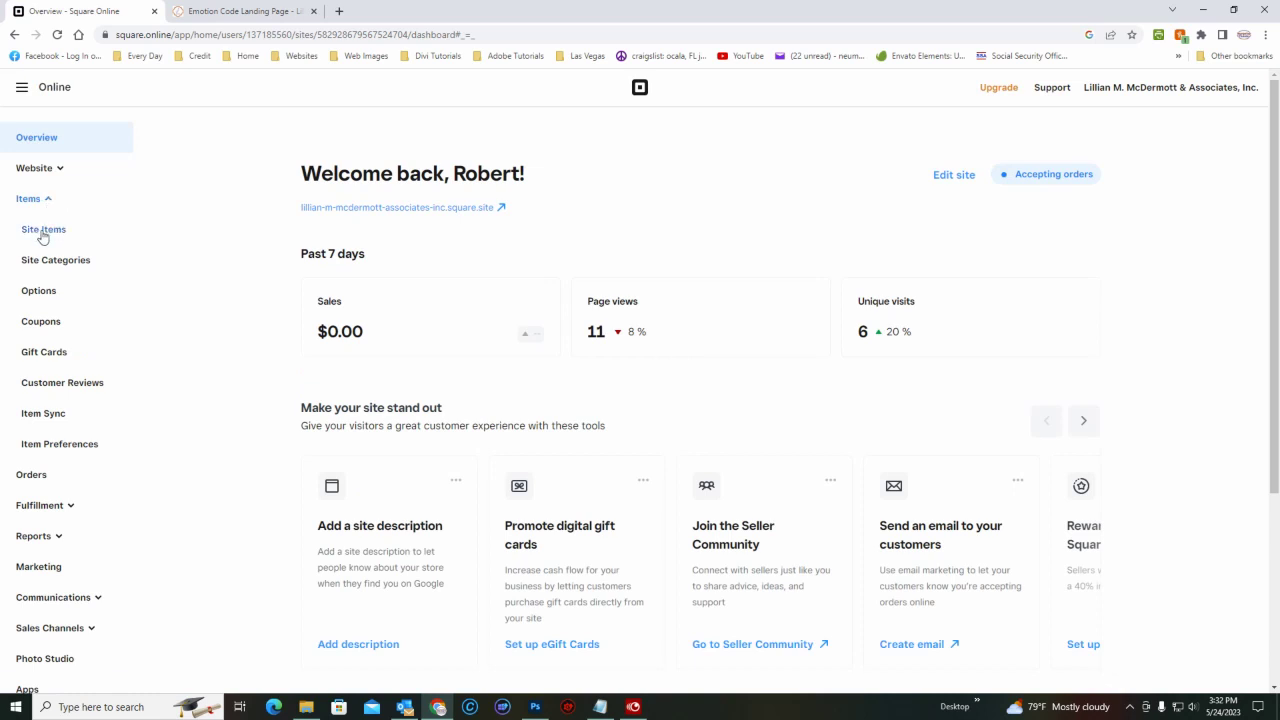
click(42, 234)
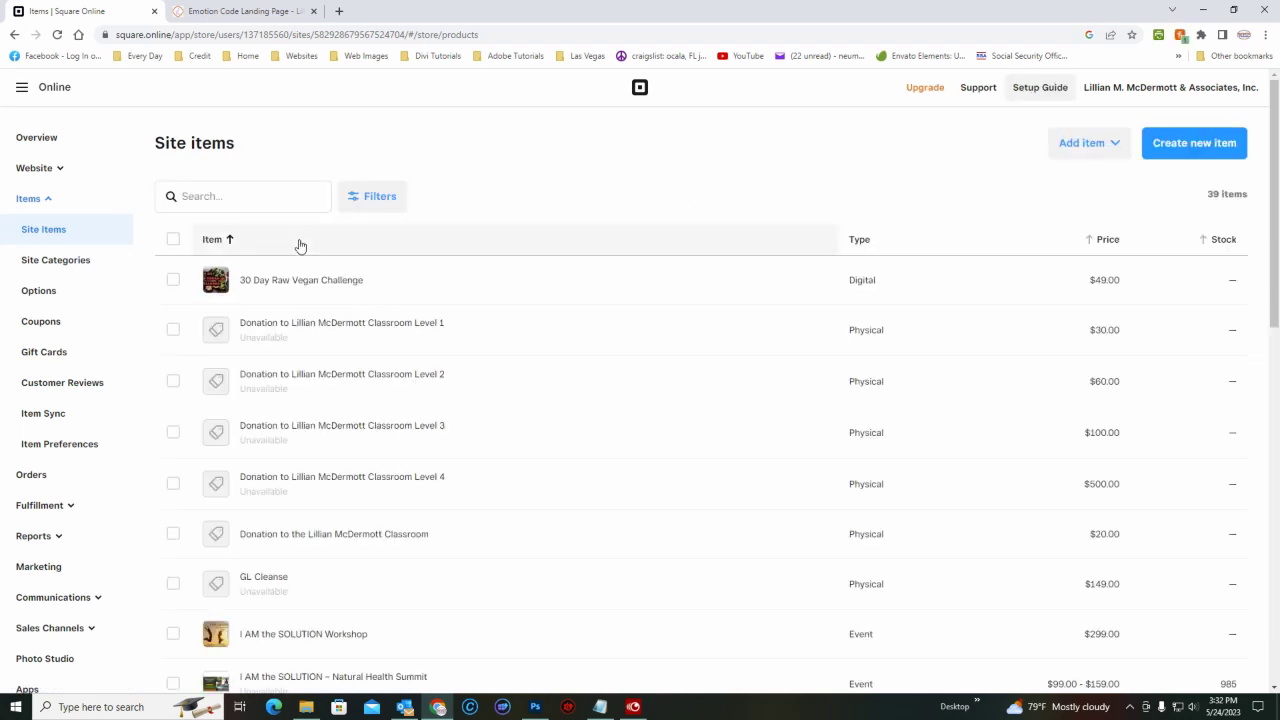
Create a new item, switch its type to Event, and title it 'Body Code 2023'.
click(1197, 145)
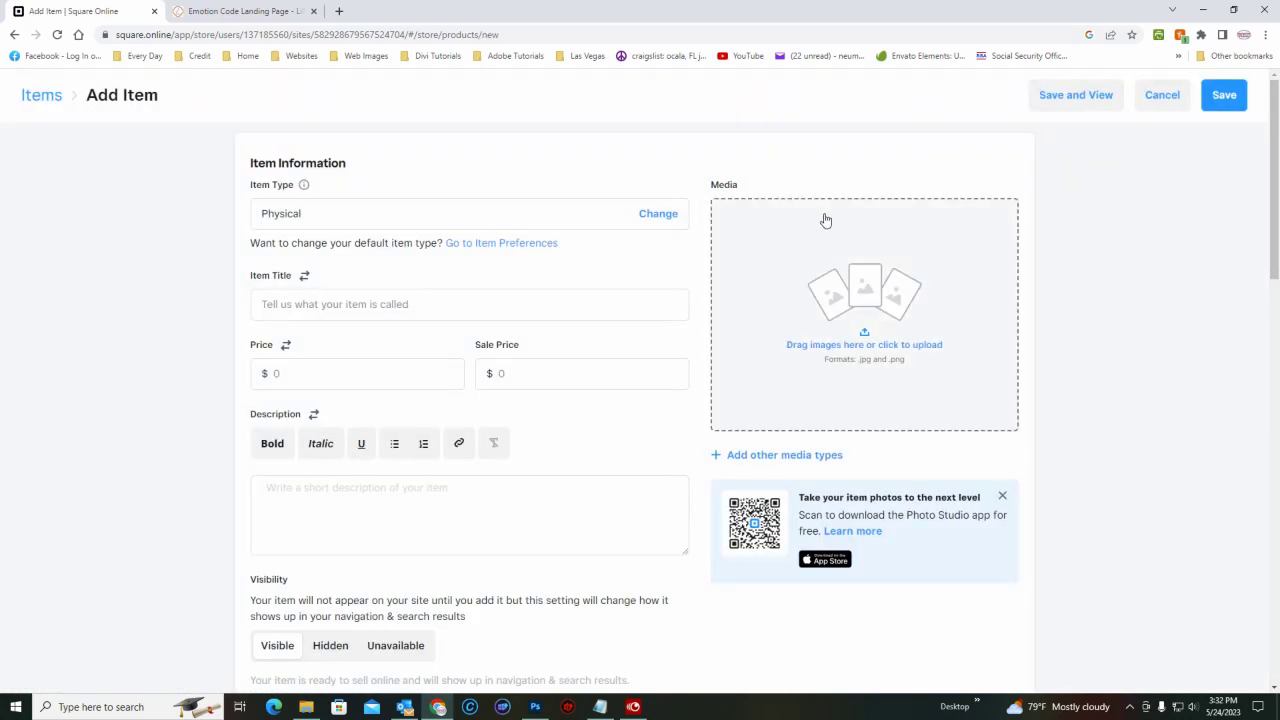
click(651, 222)
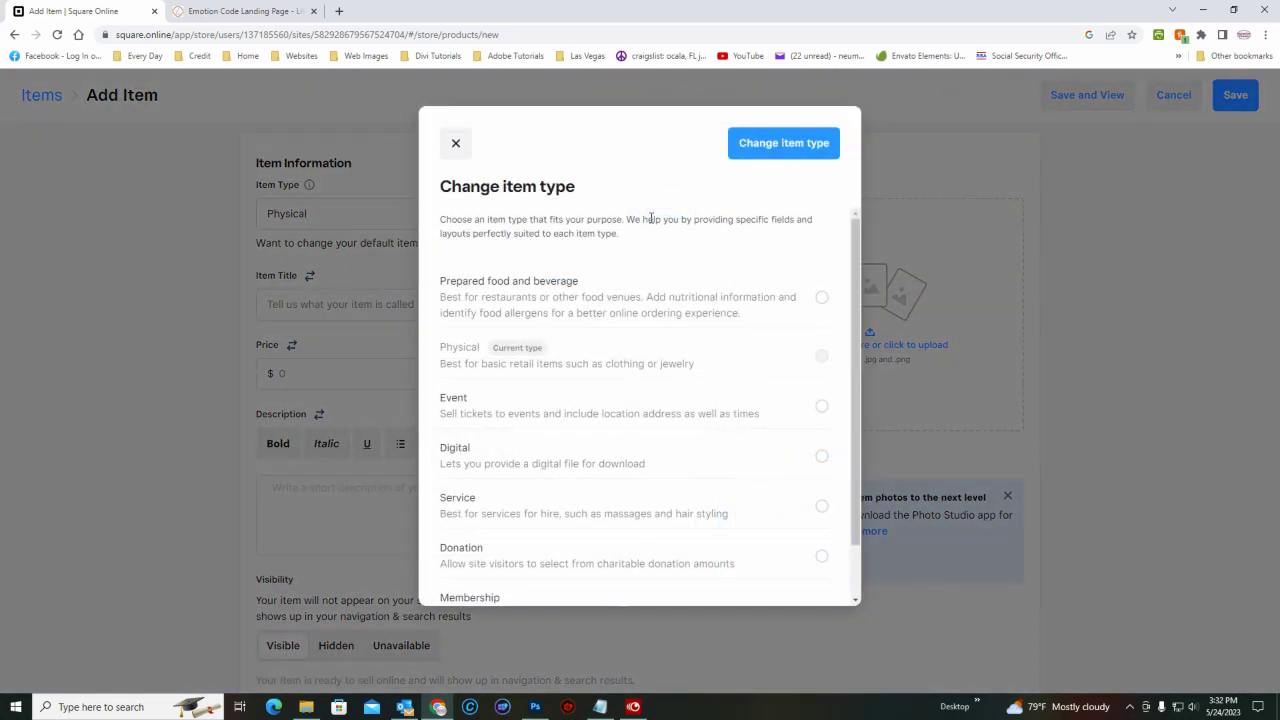
click(821, 409)
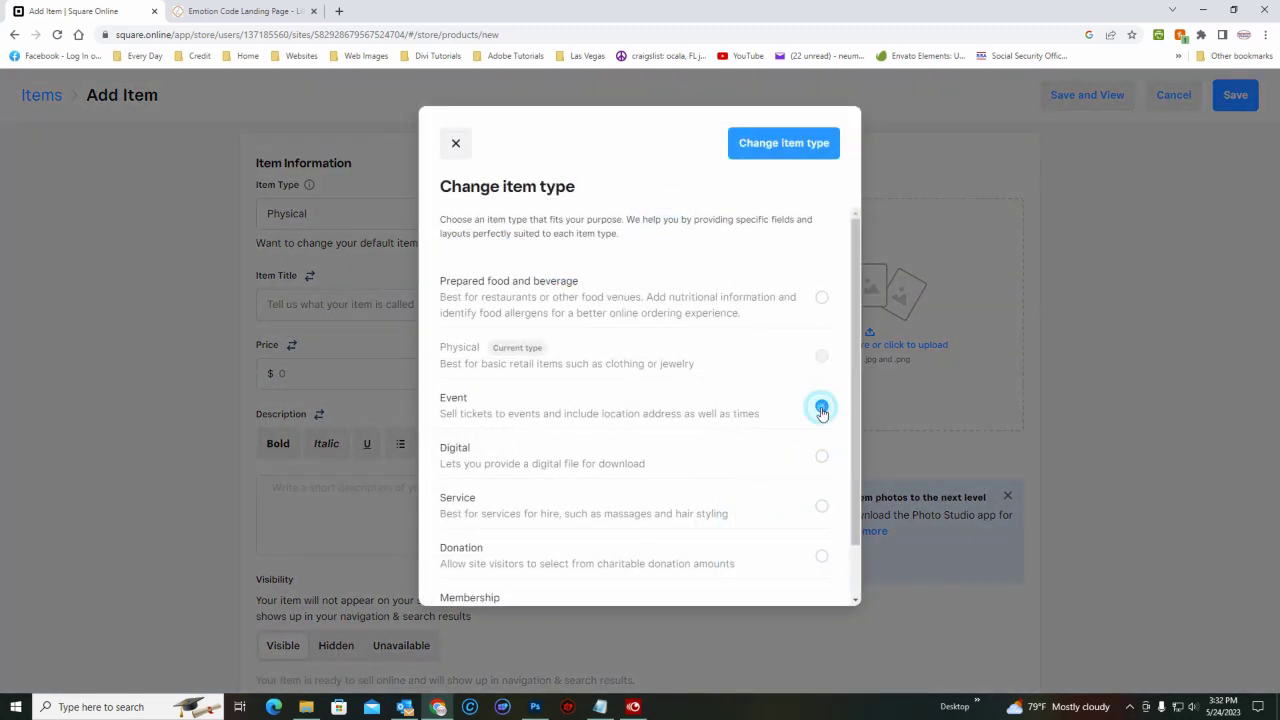
click(766, 148)
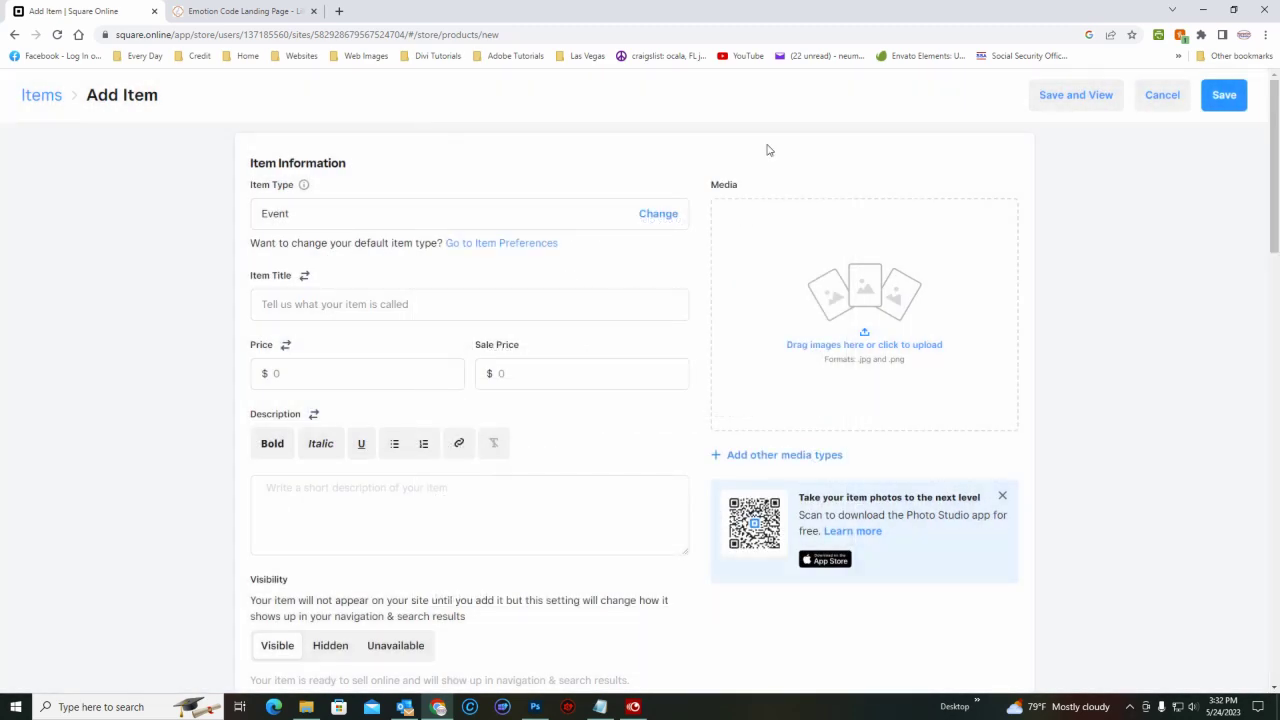
click(419, 306)
text(Body C)
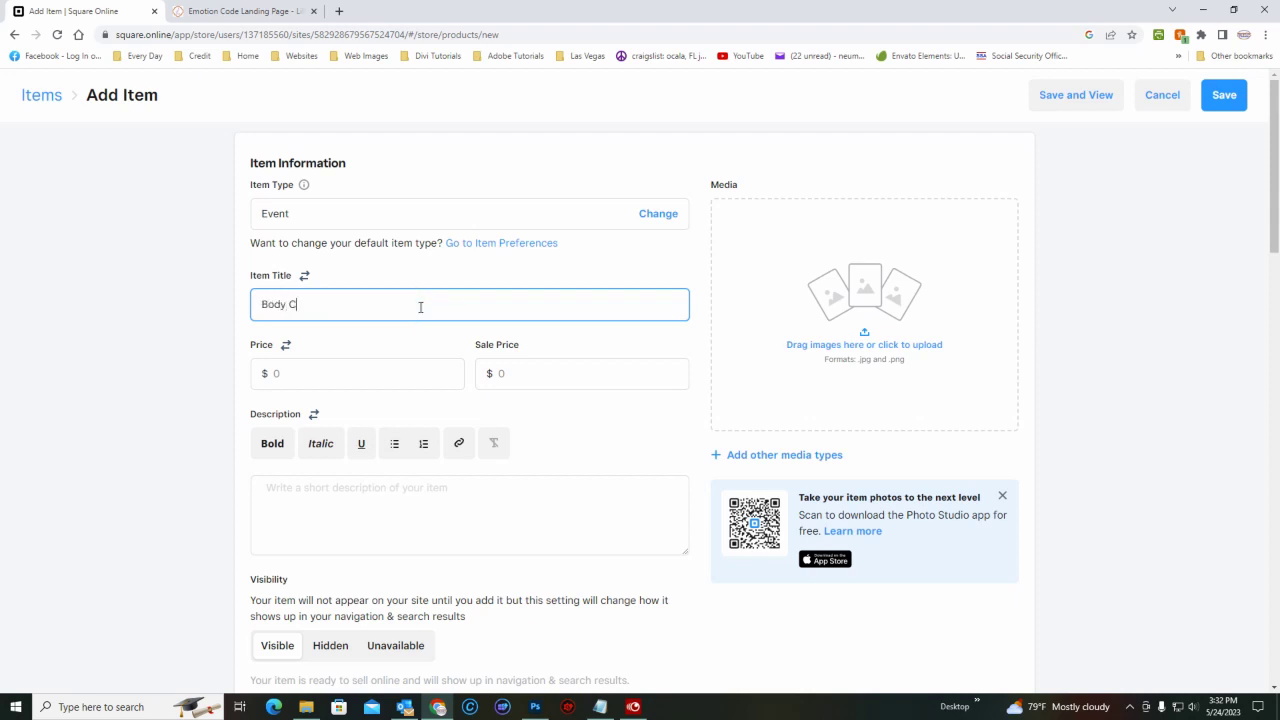
text(ode 2023)
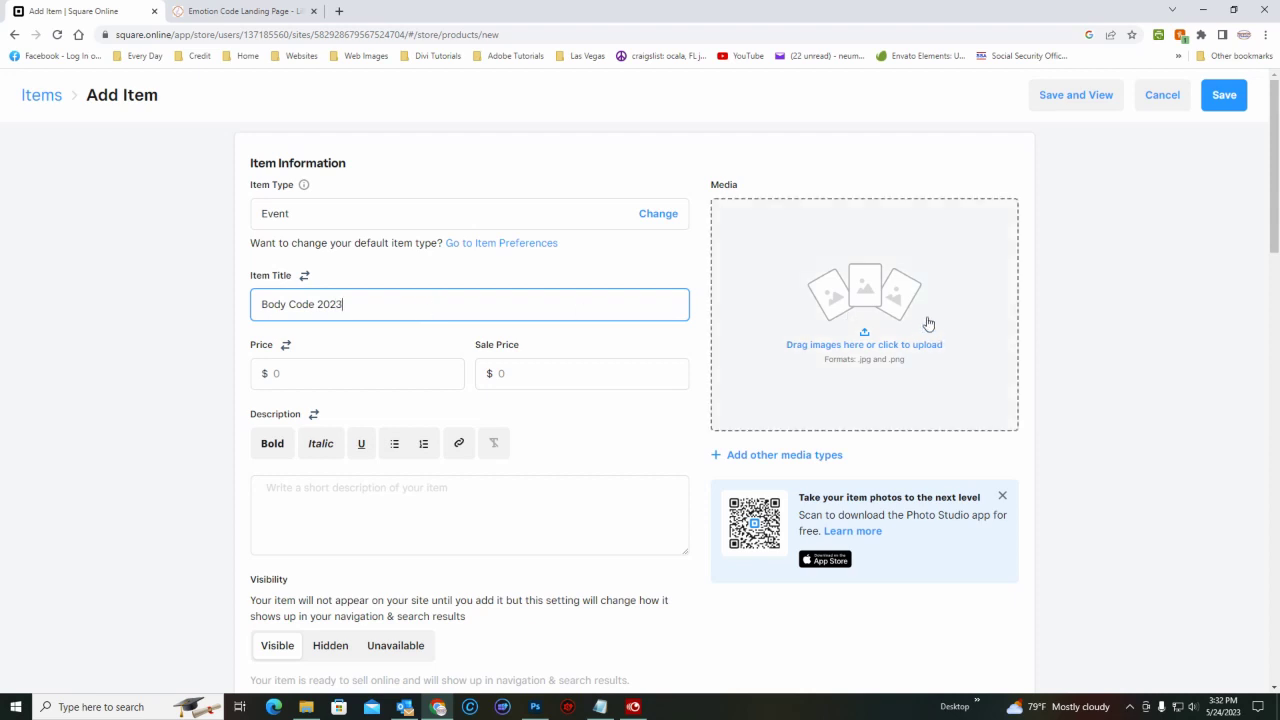
Upload the Workshop001 image to the item's media.
click(880, 318)
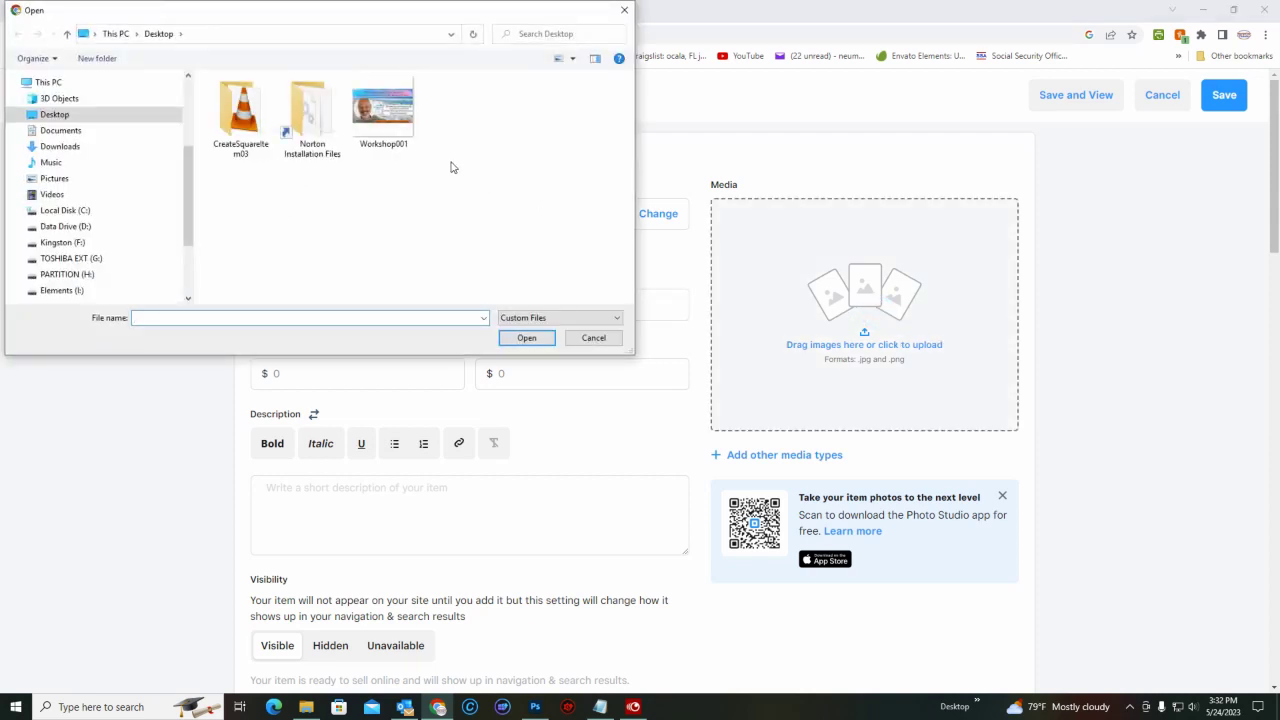
double_click(368, 114)
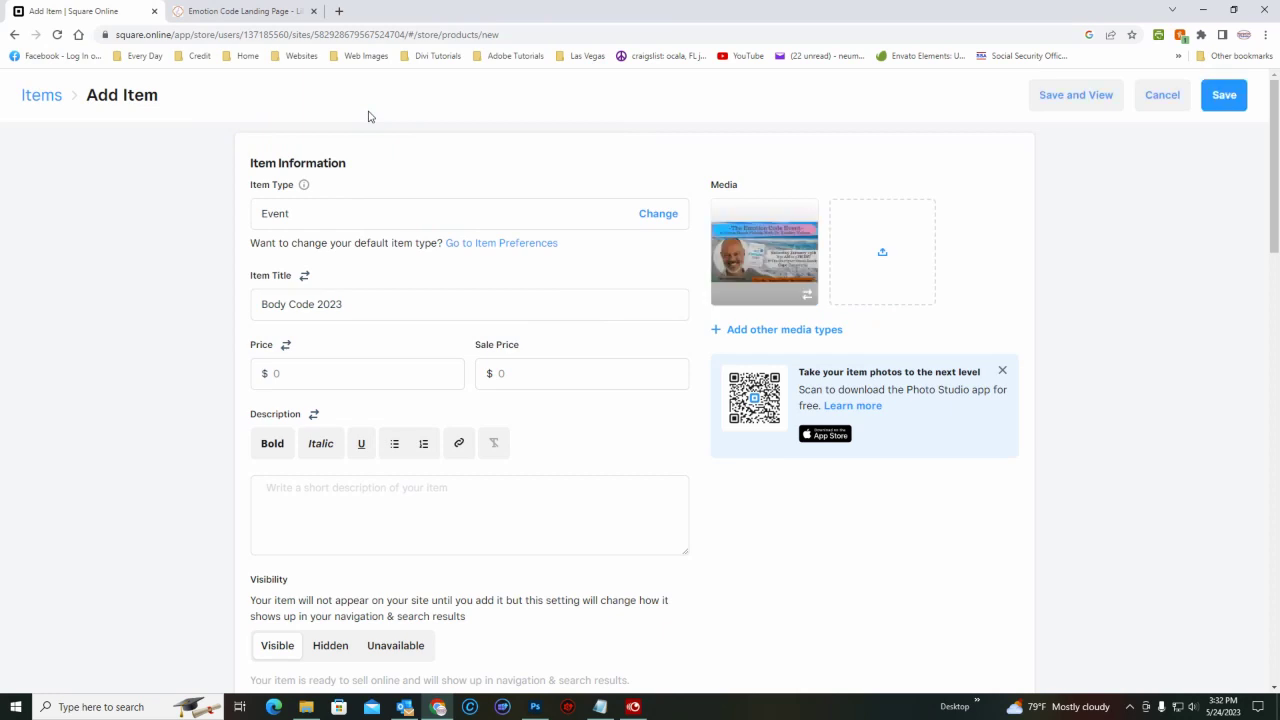
scroll(414, 314, down, 2)
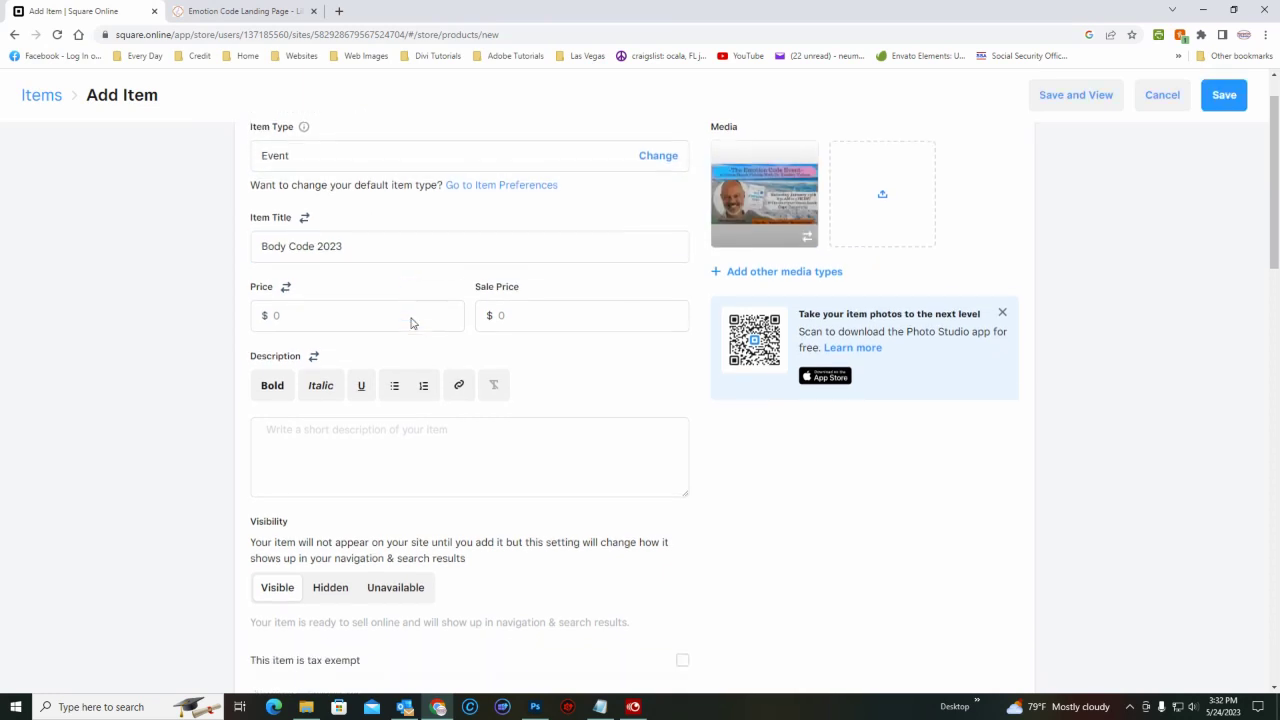
scroll(410, 322, down, 1)
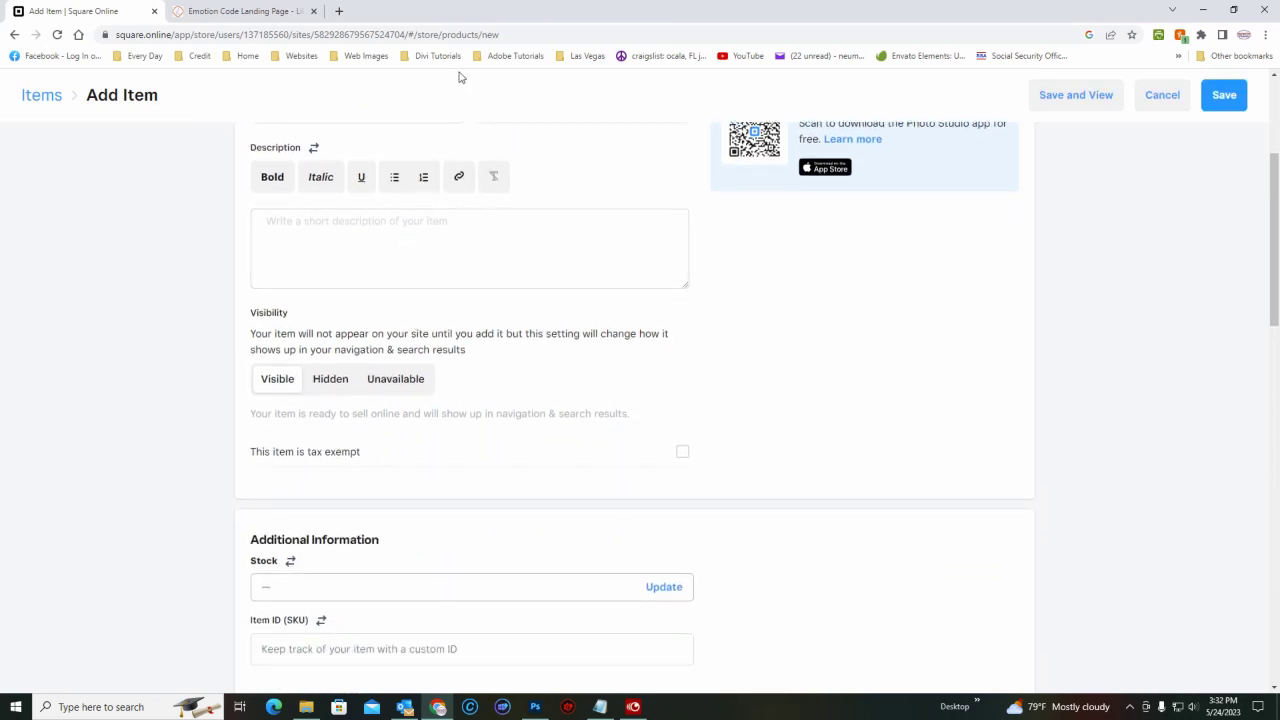
Paste the landing page's $225 one-day and $375 VIP early-registration details into the description.
click(250, 12)
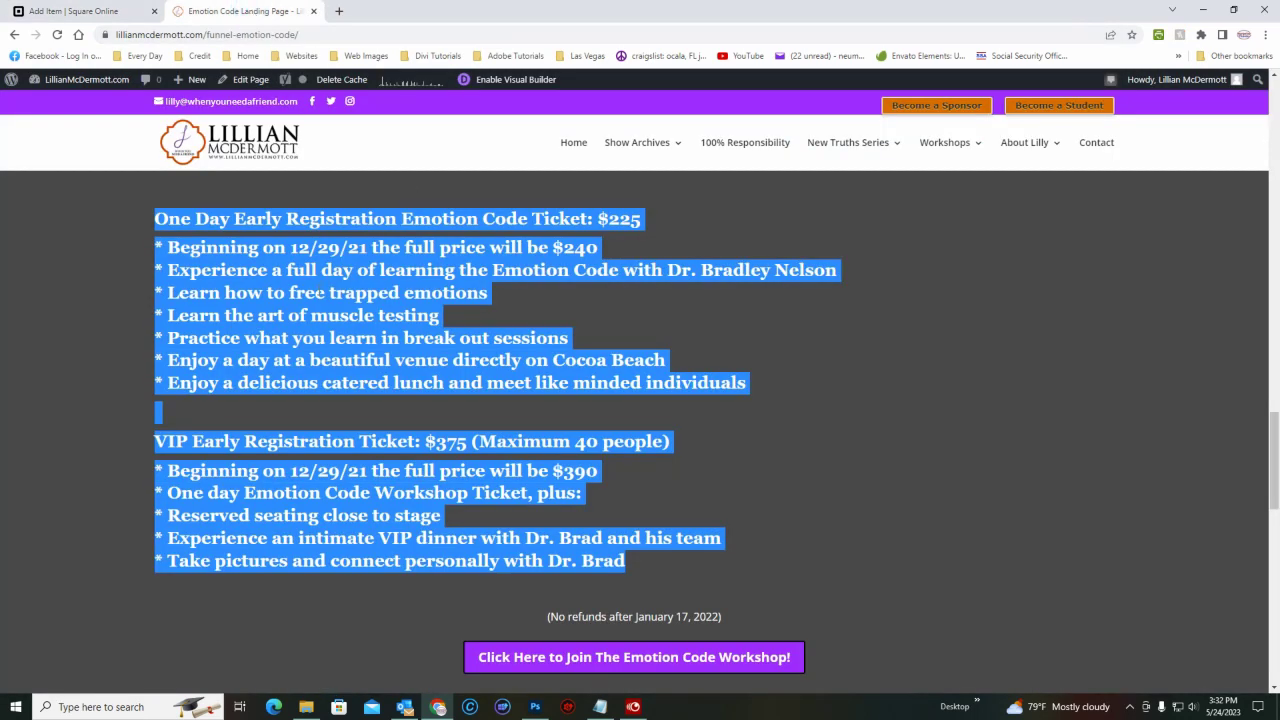
right_click(310, 271)
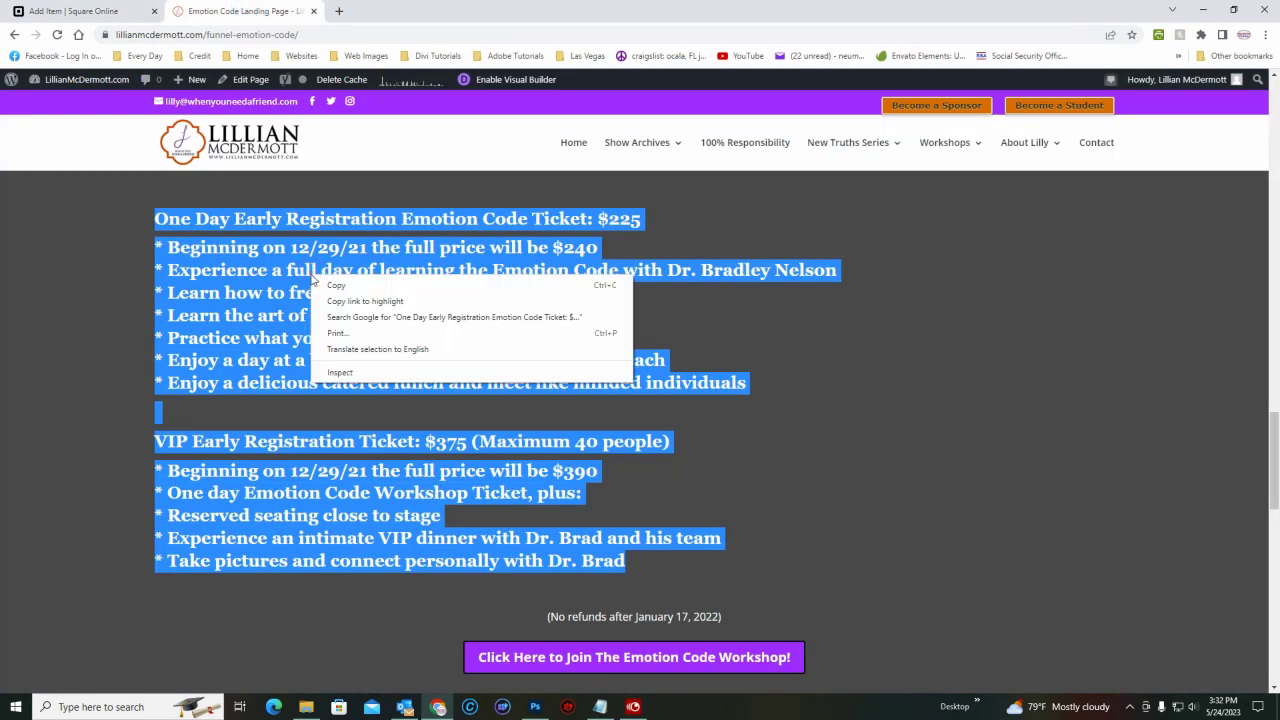
click(338, 284)
click(84, 18)
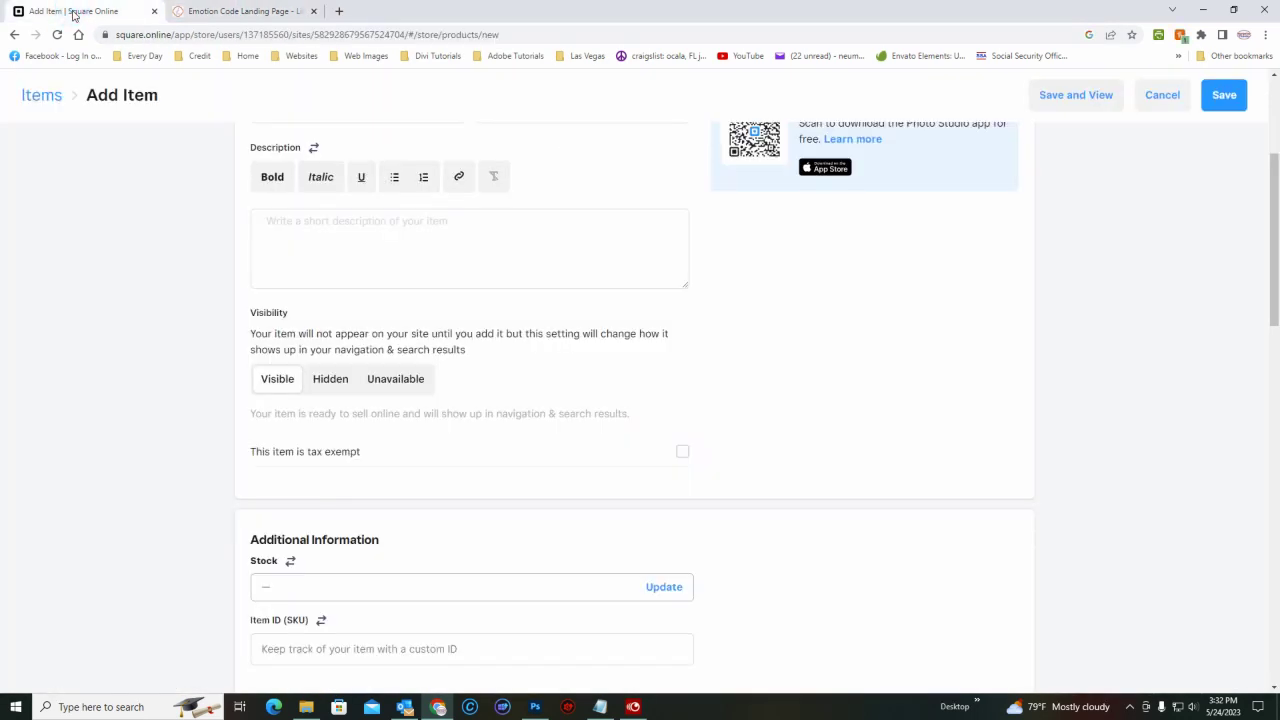
click(296, 222)
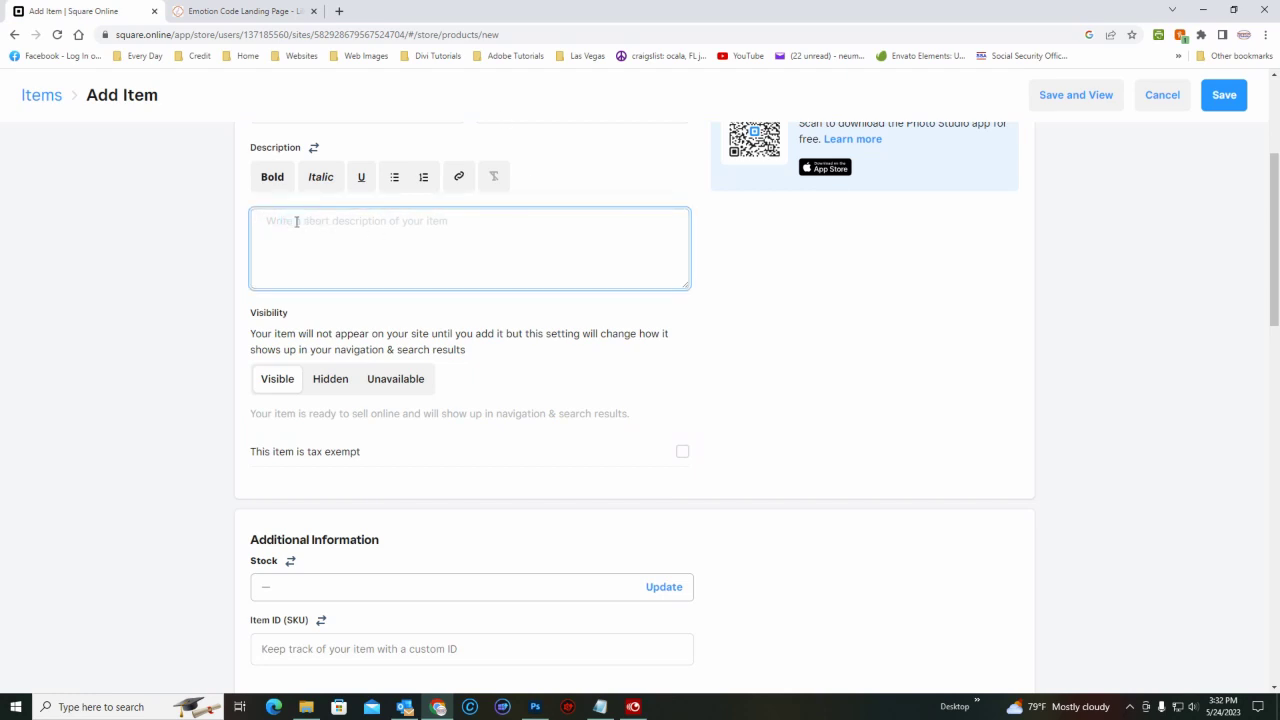
text(One Day Early Registration Emotion Code Ticket: $225 * Beginning on 12/29/21 the full price will be $240 * Experience a full day of learning the Emotion Code with Dr. Bradley Nelson * Learn how to free trapped emotions * Learn the art of muscle testing * Practice what you learn in break out sessions * Enjoy a day at a beautiful venue directly on Cocoa Beach * Enjoy a delicious catered lunch and meet like minded individuals  VIP Early Registration Ticket: $375 (Maximum 40 people) * Beginning on 12/29/21 the full price will be $390 * One day Emotion Code Workshop Ticket, plus: * Reserved seating close to stage * Experience an intimate VIP dinner with Dr. Brad and his team * Take pictures and connect personally with Dr. Brad)
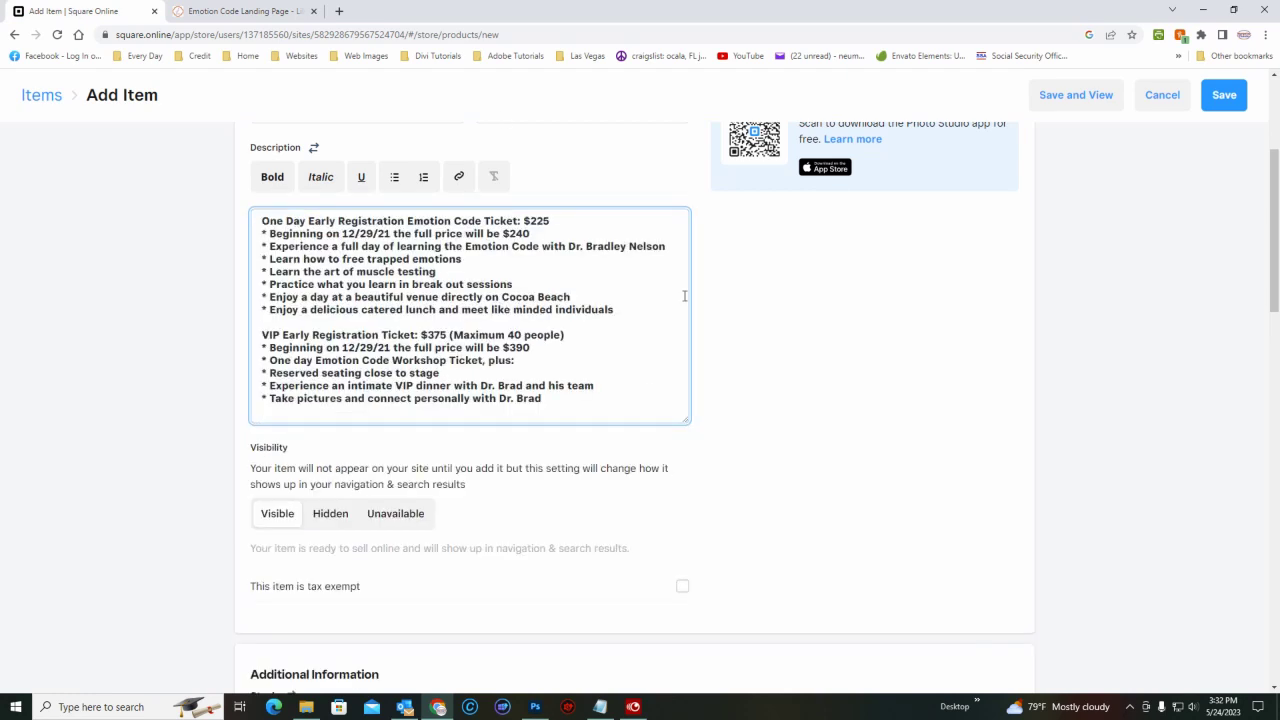
scroll(760, 350, down, 3)
scroll(760, 350, down, 1)
scroll(760, 350, down, 1)
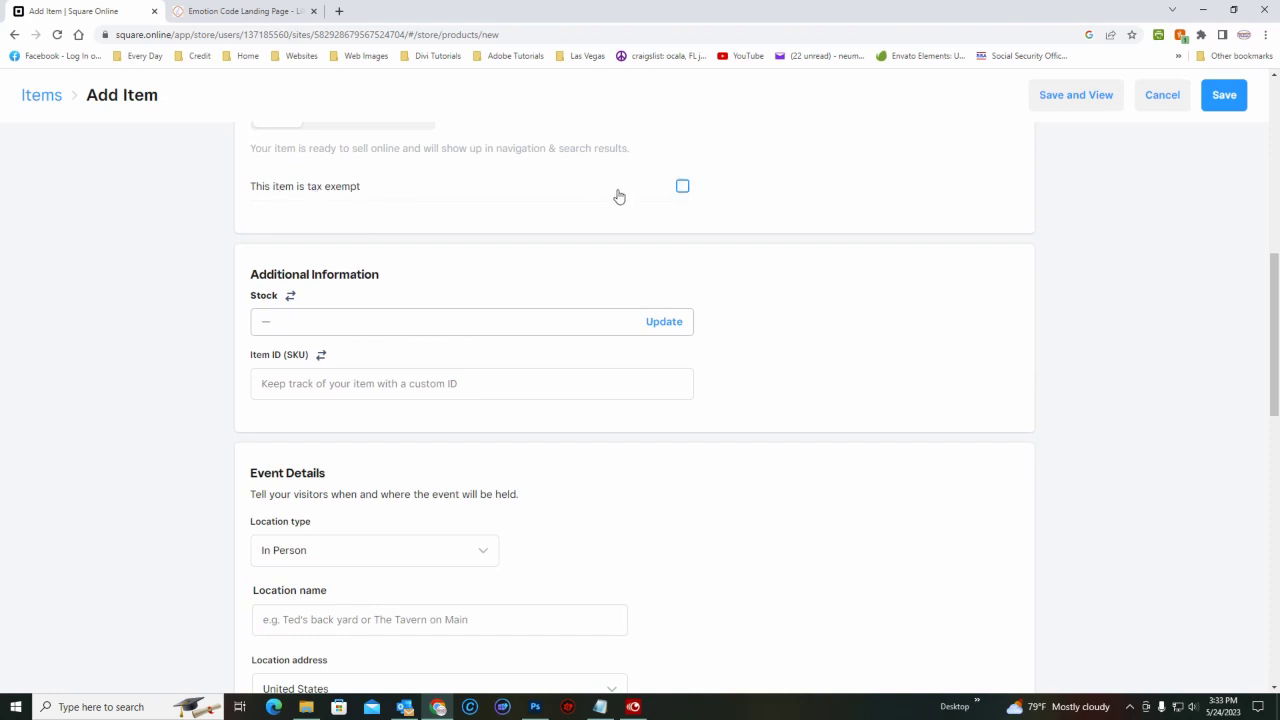
Mark the item tax exempt and turn on stock tracking with 200 received.
click(683, 190)
scroll(760, 271, down, 1)
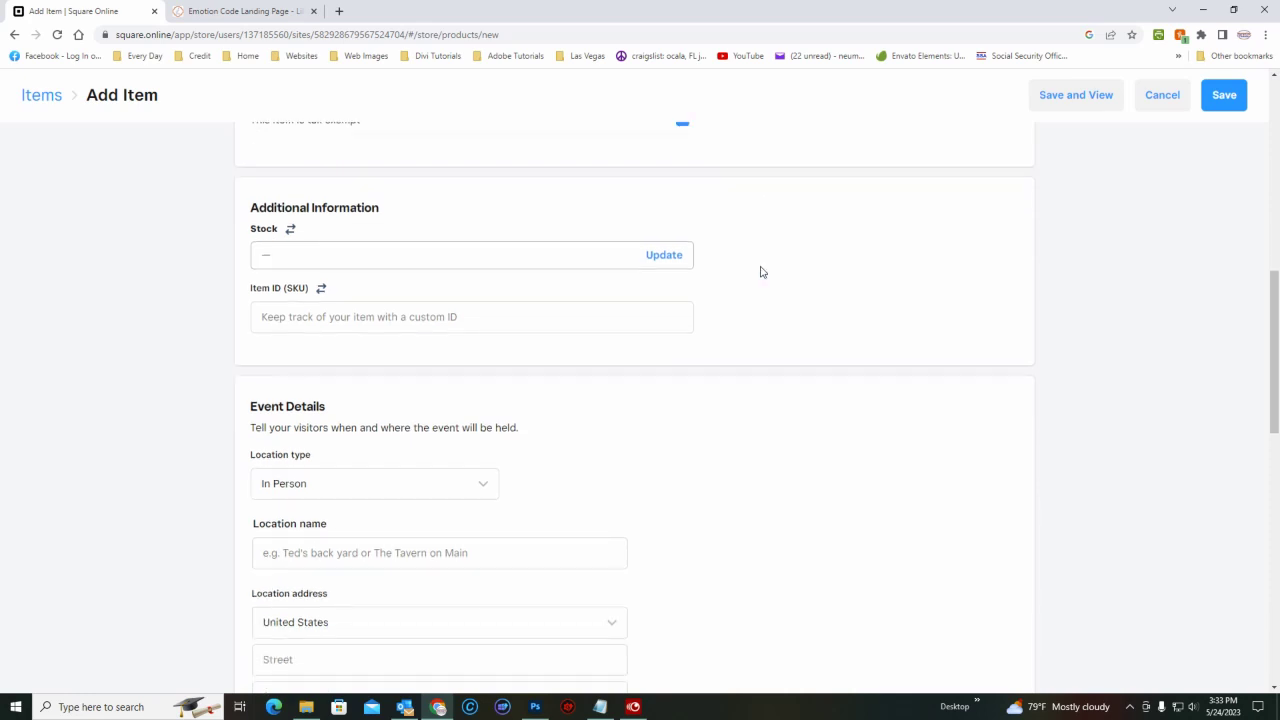
click(296, 262)
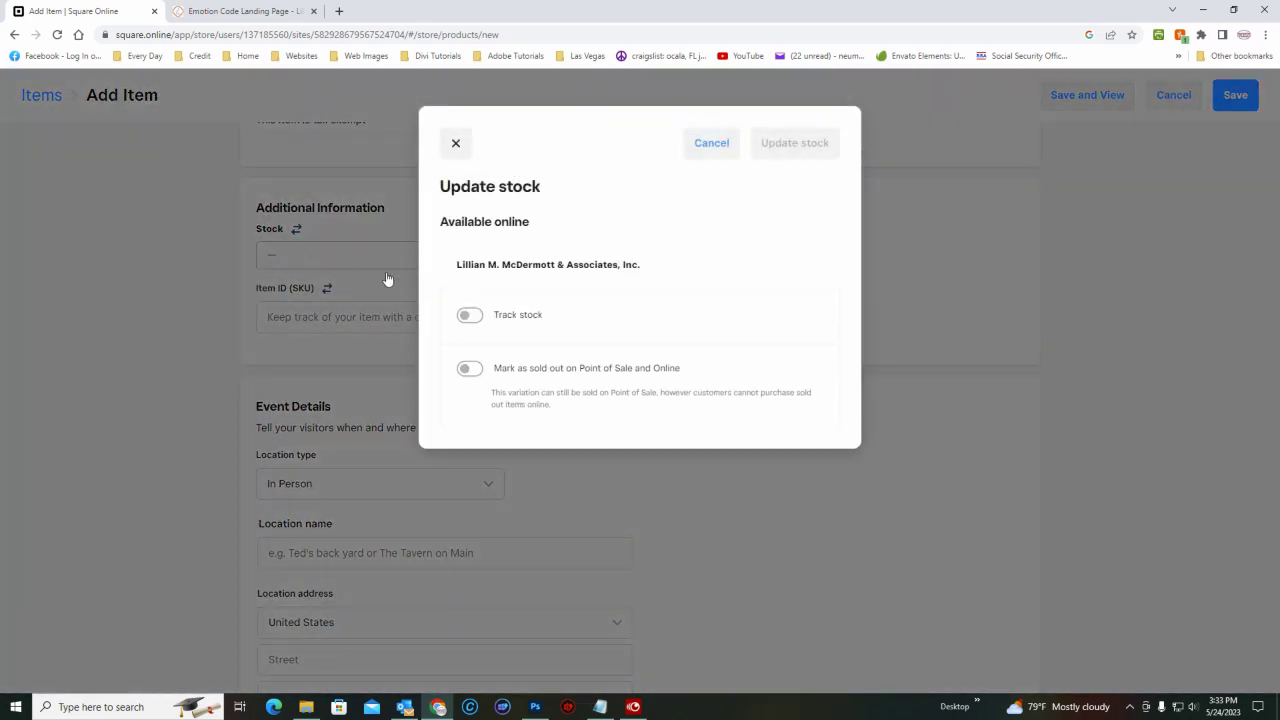
click(498, 317)
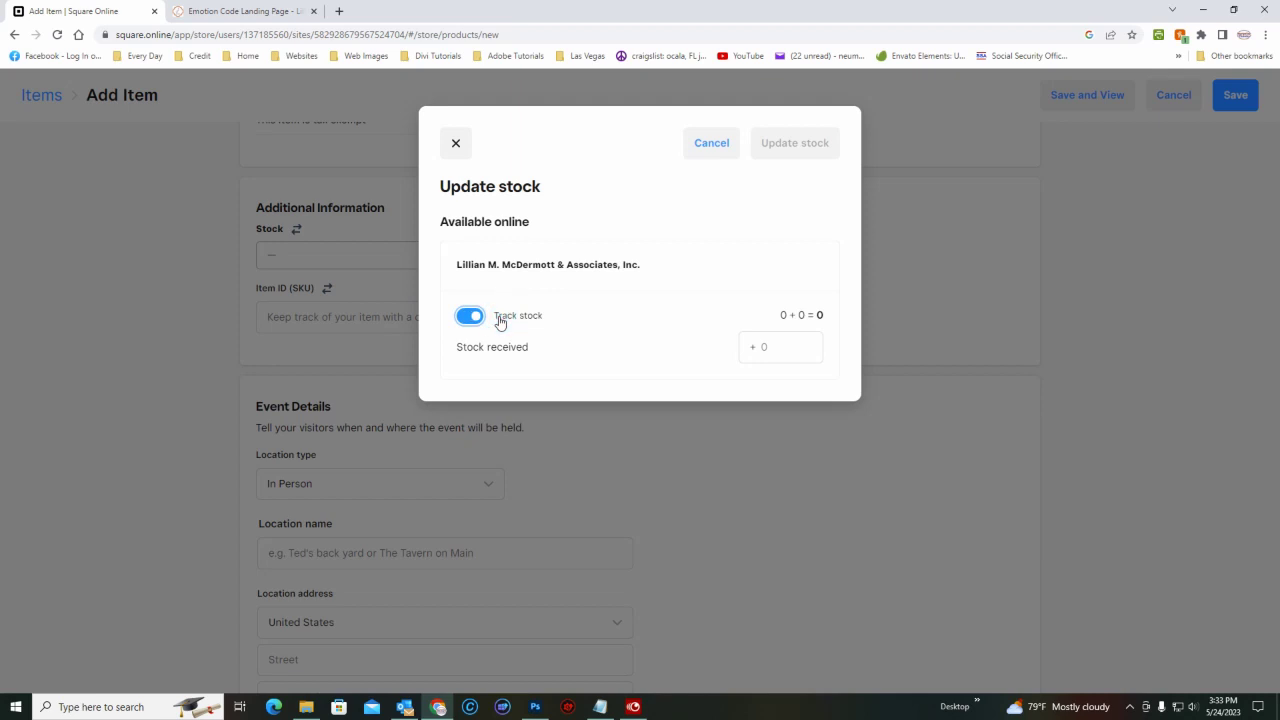
click(760, 348)
text(200)
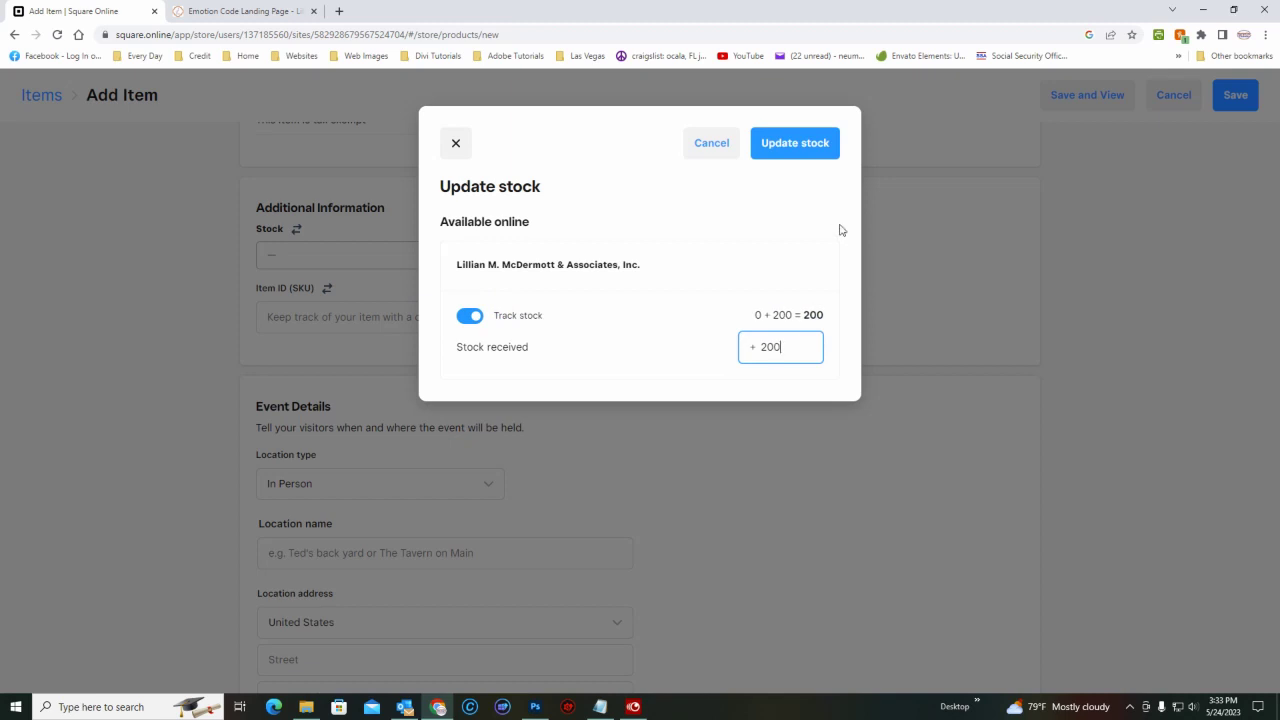
click(795, 152)
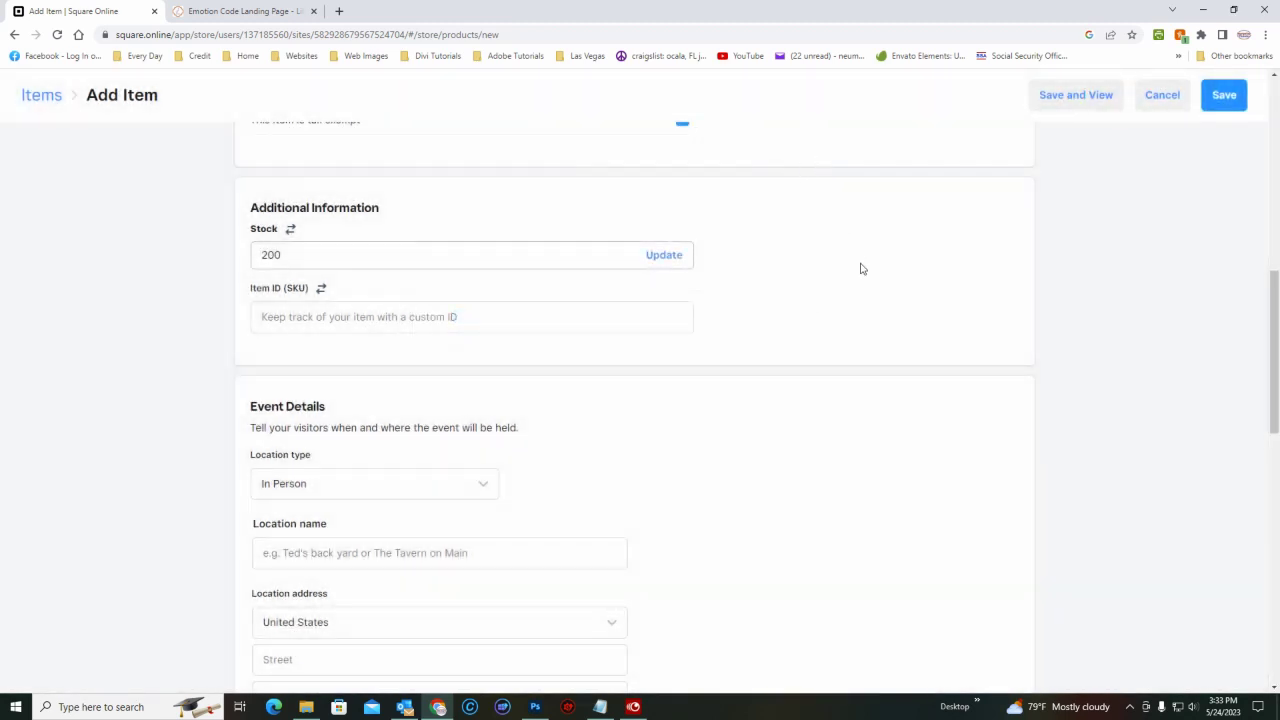
Set the event's location type to Online.
scroll(862, 268, down, 1)
scroll(861, 268, down, 2)
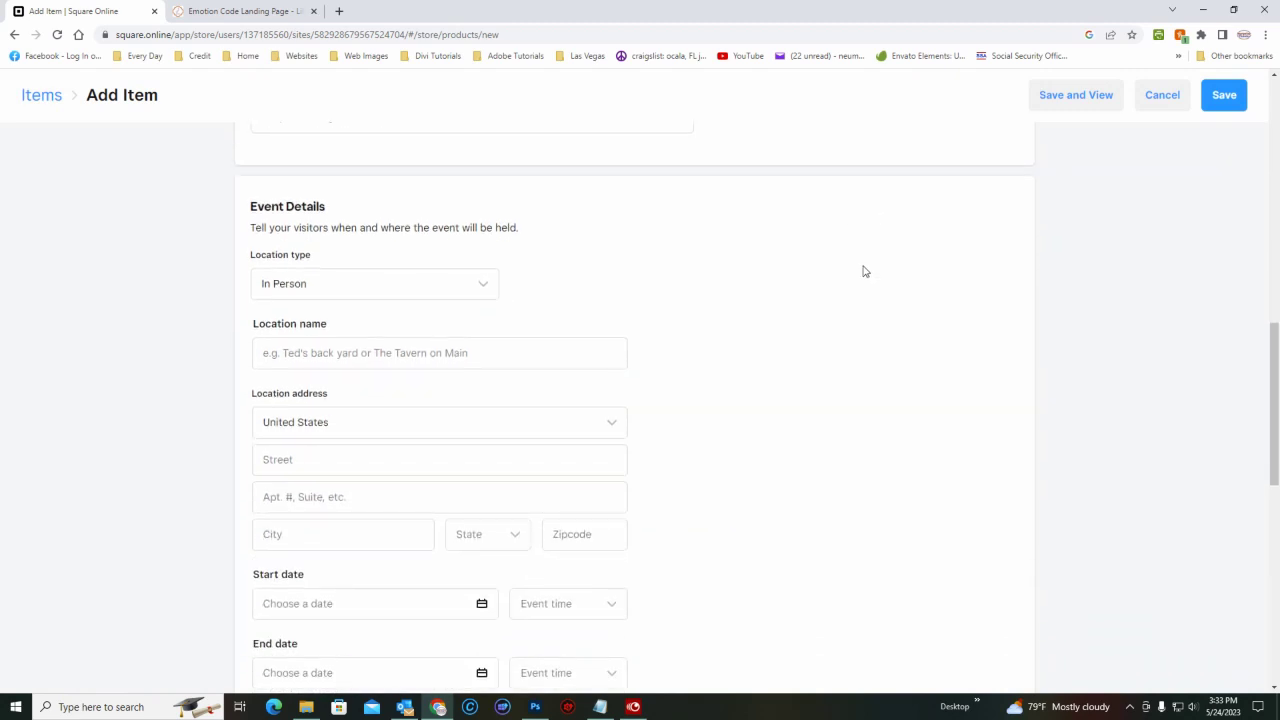
scroll(860, 268, down, 1)
click(474, 218)
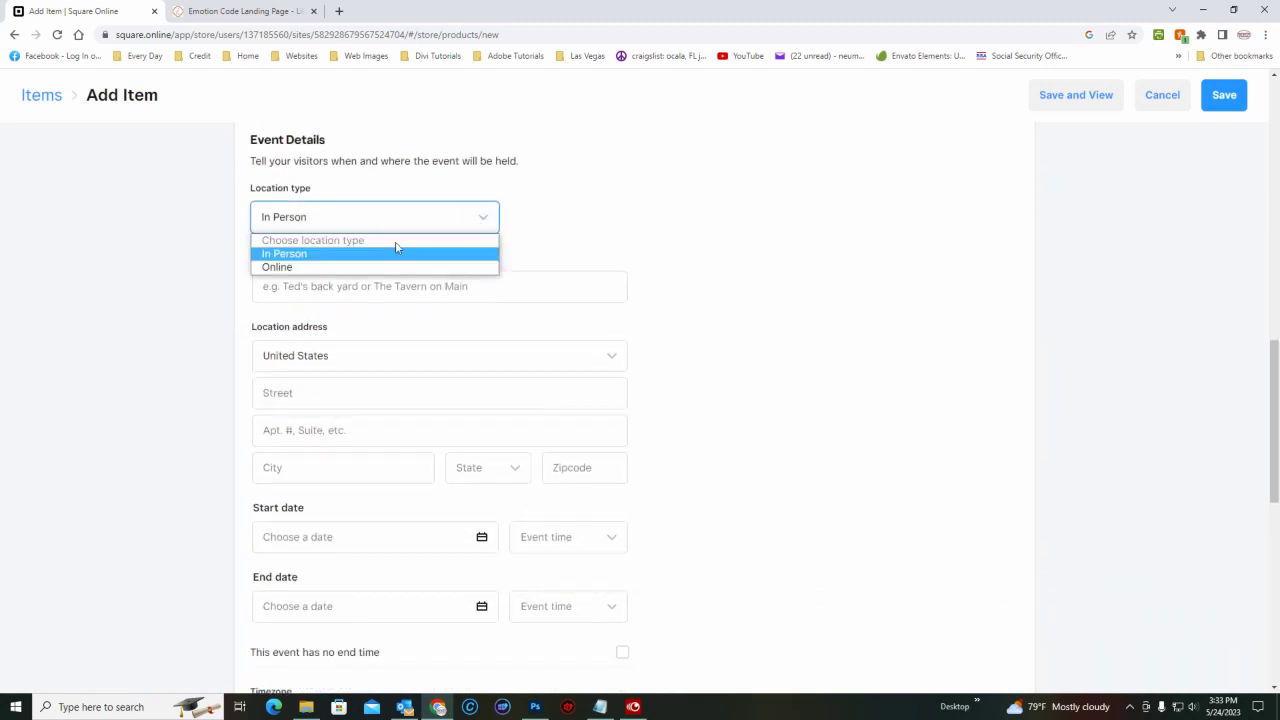
click(343, 268)
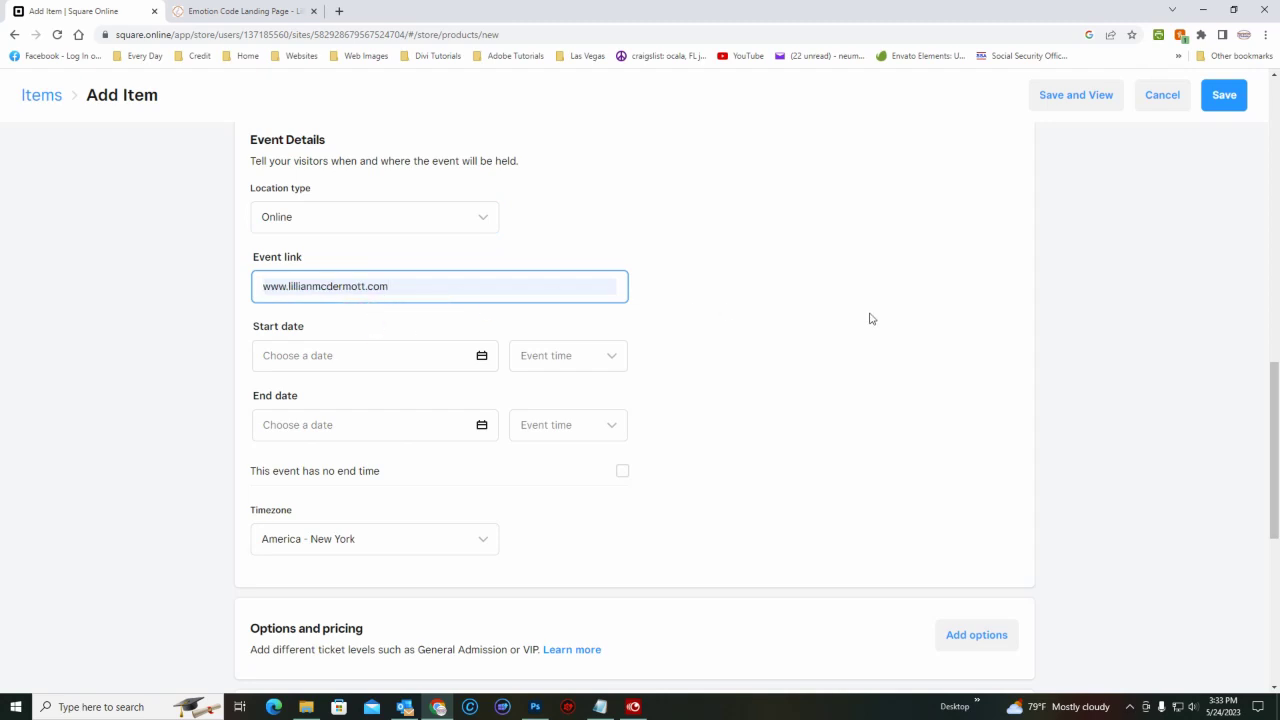
Schedule the event from Jul 29, 2023 at 6:00 pm to Jul 30, 2023.
scroll(870, 318, down, 1)
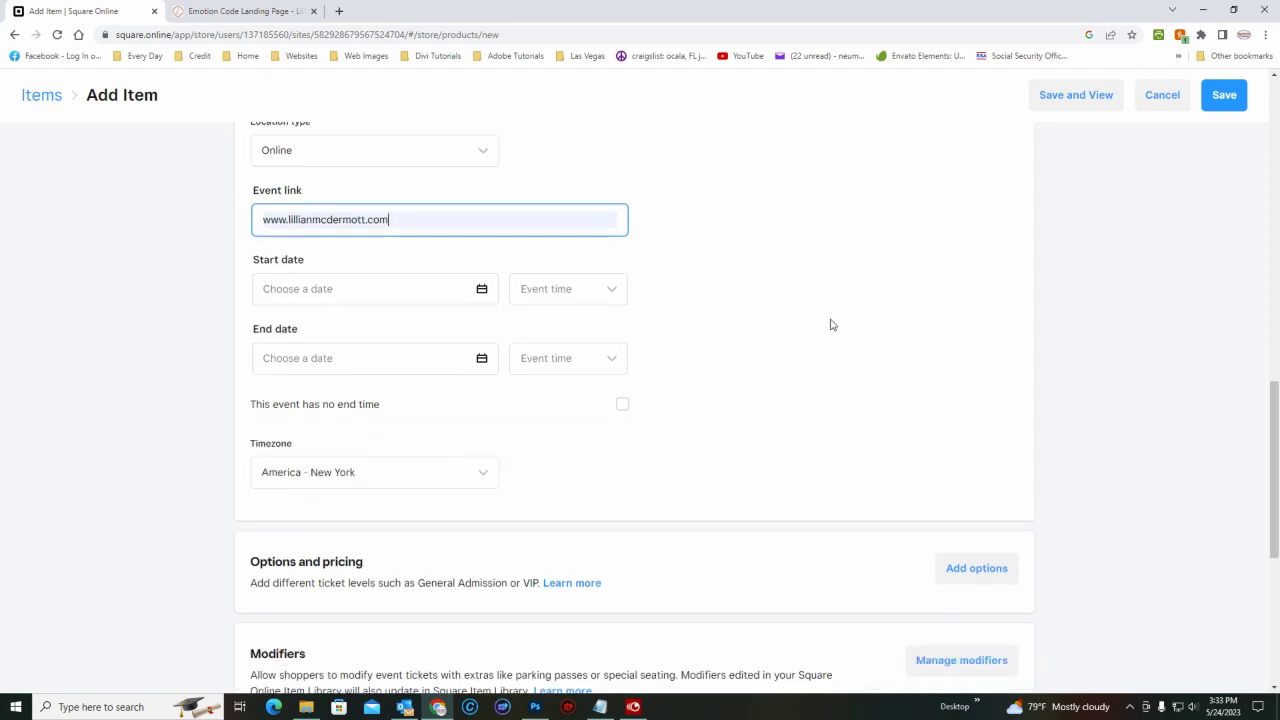
click(481, 290)
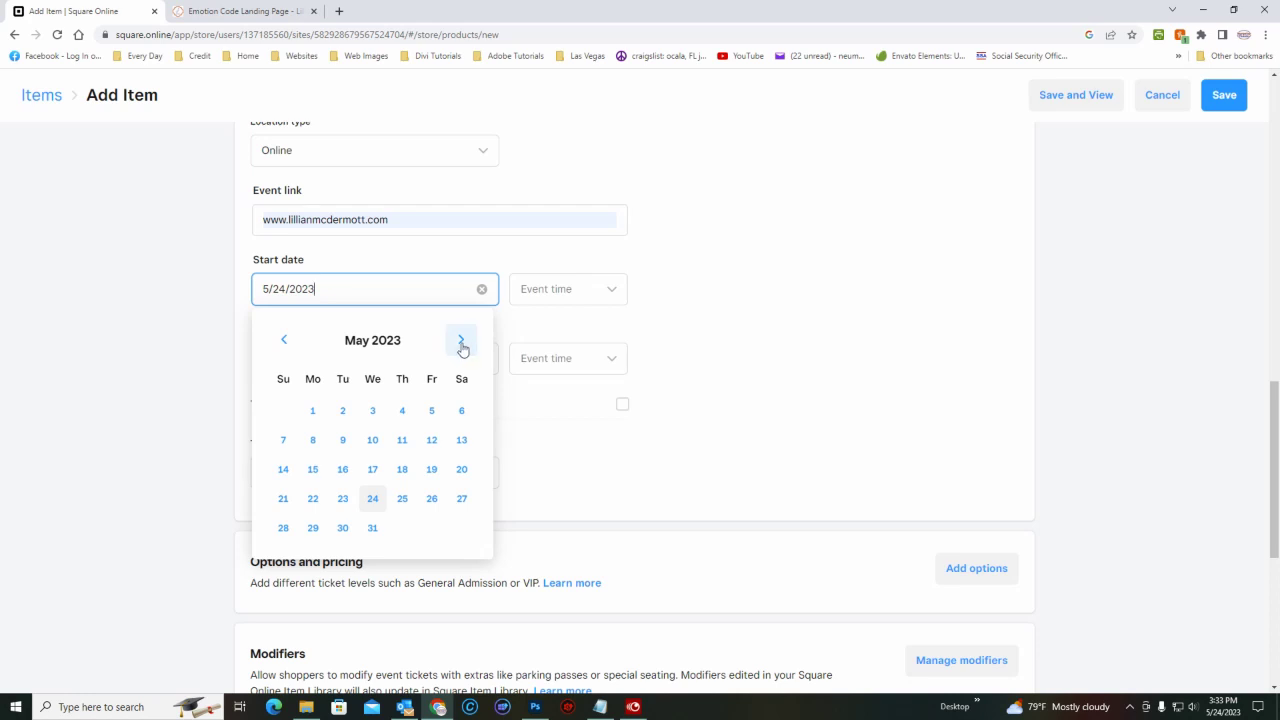
click(461, 340)
click(461, 340)
click(458, 528)
click(573, 296)
scroll(563, 414, down, 4)
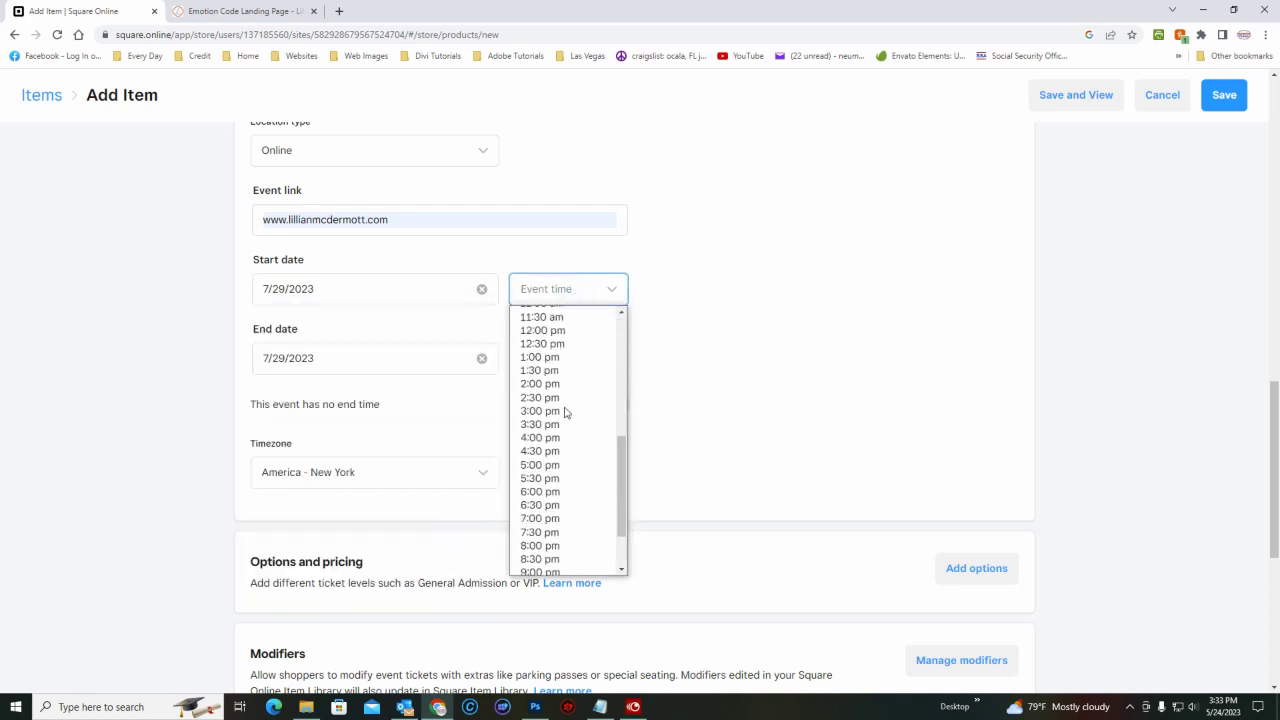
click(559, 421)
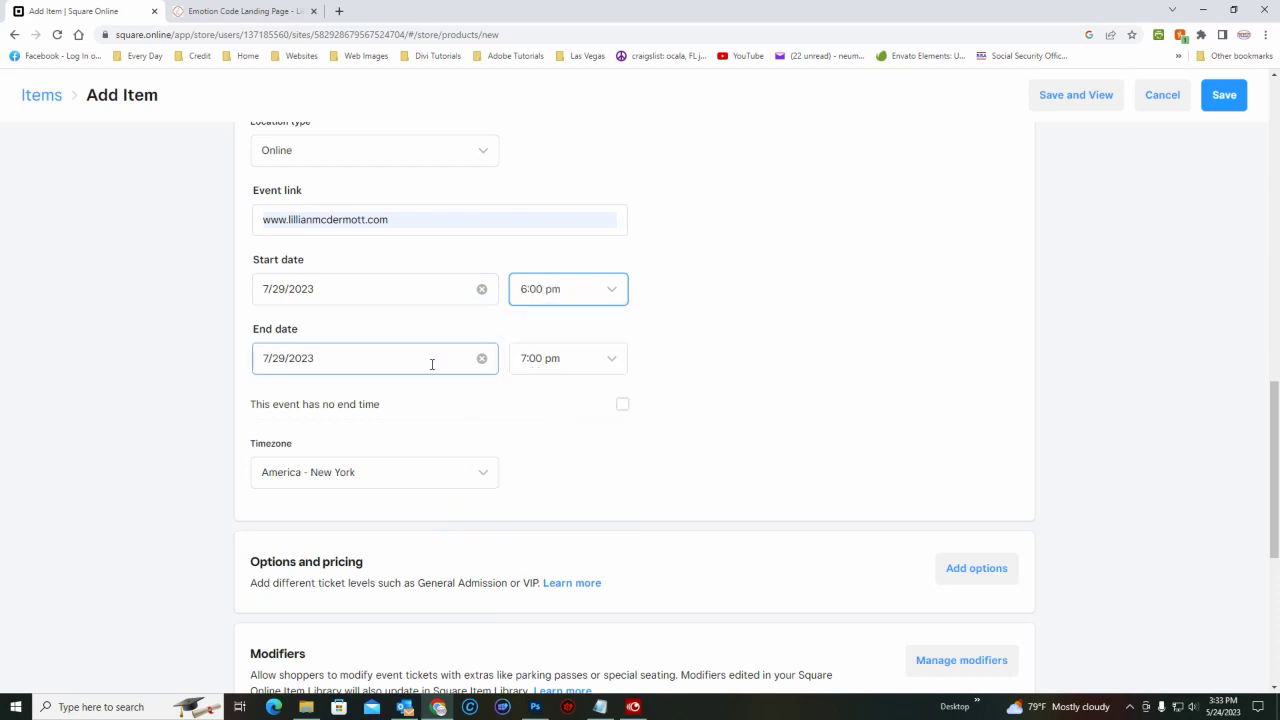
click(424, 362)
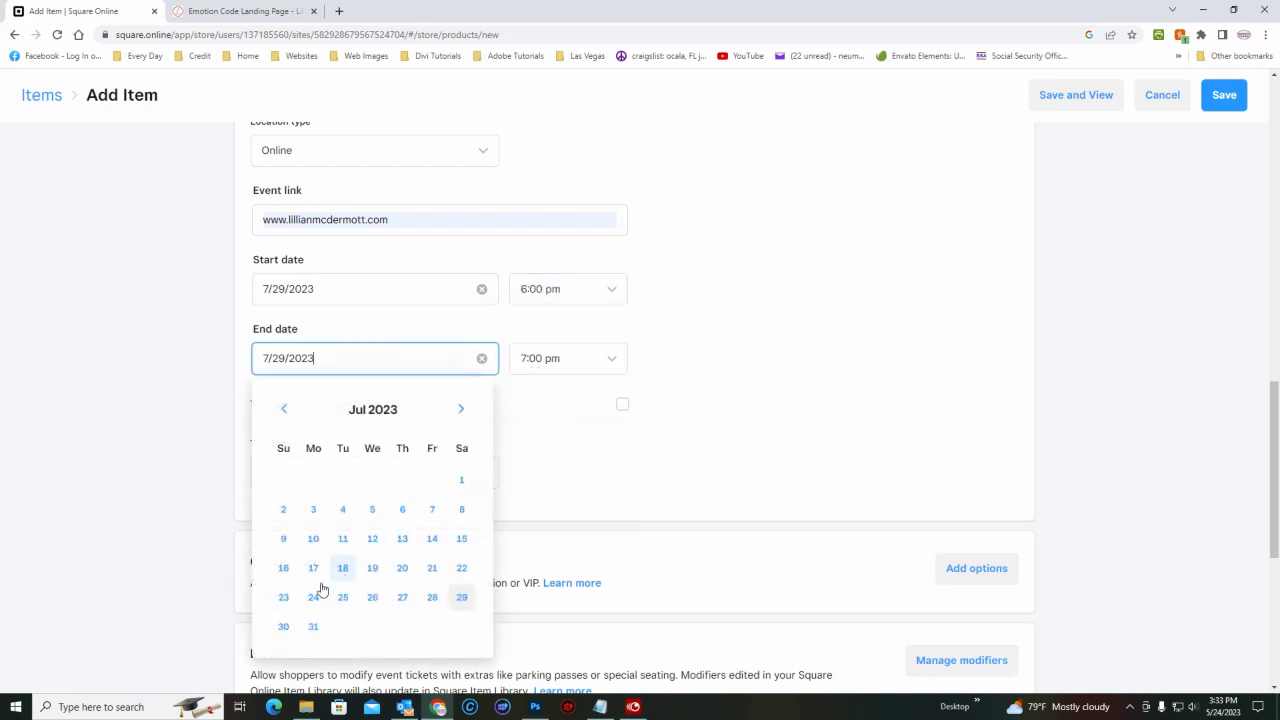
click(283, 626)
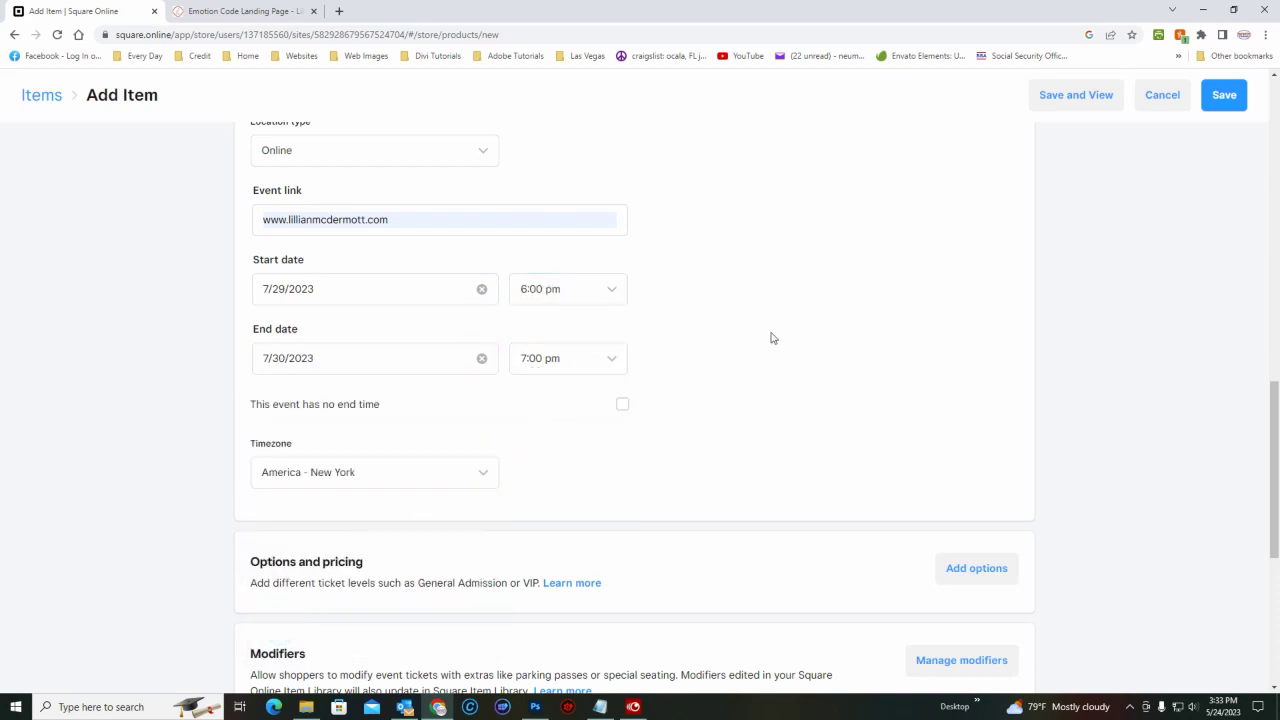
Add the existing Ticket Type option set with Standard and VIP variations.
scroll(787, 338, down, 2)
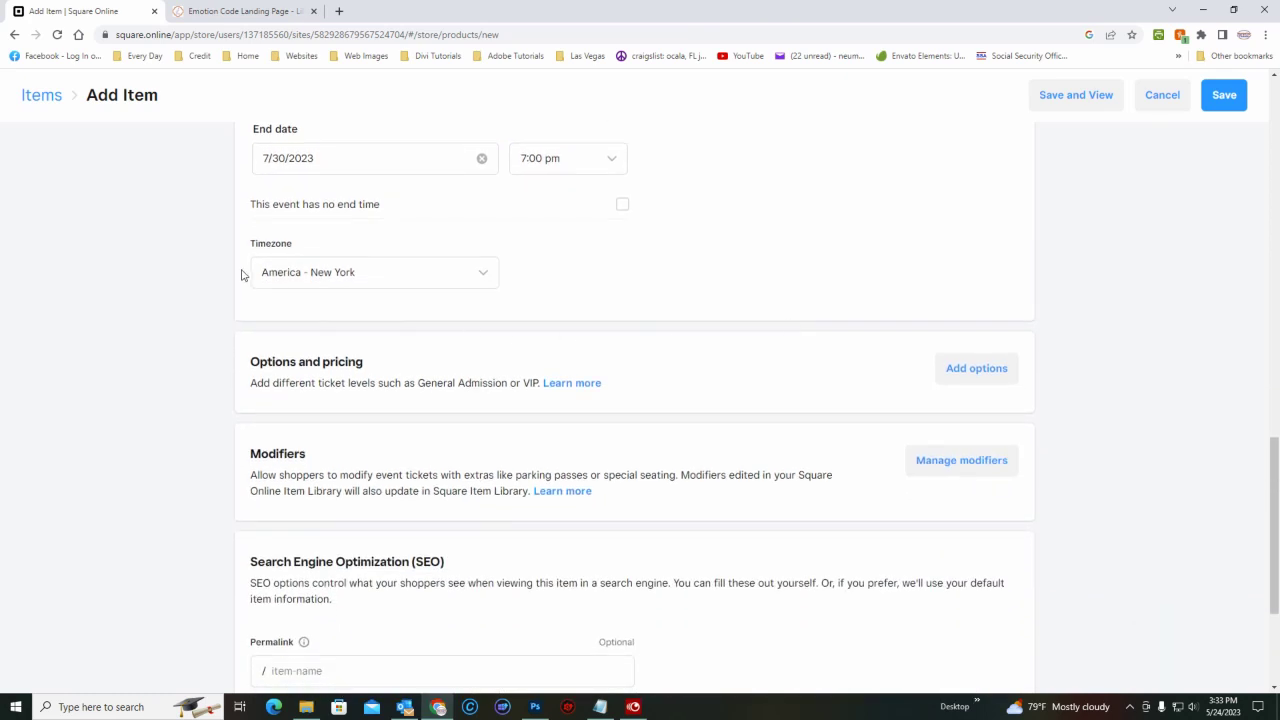
scroll(733, 296, down, 1)
scroll(733, 296, down, 1)
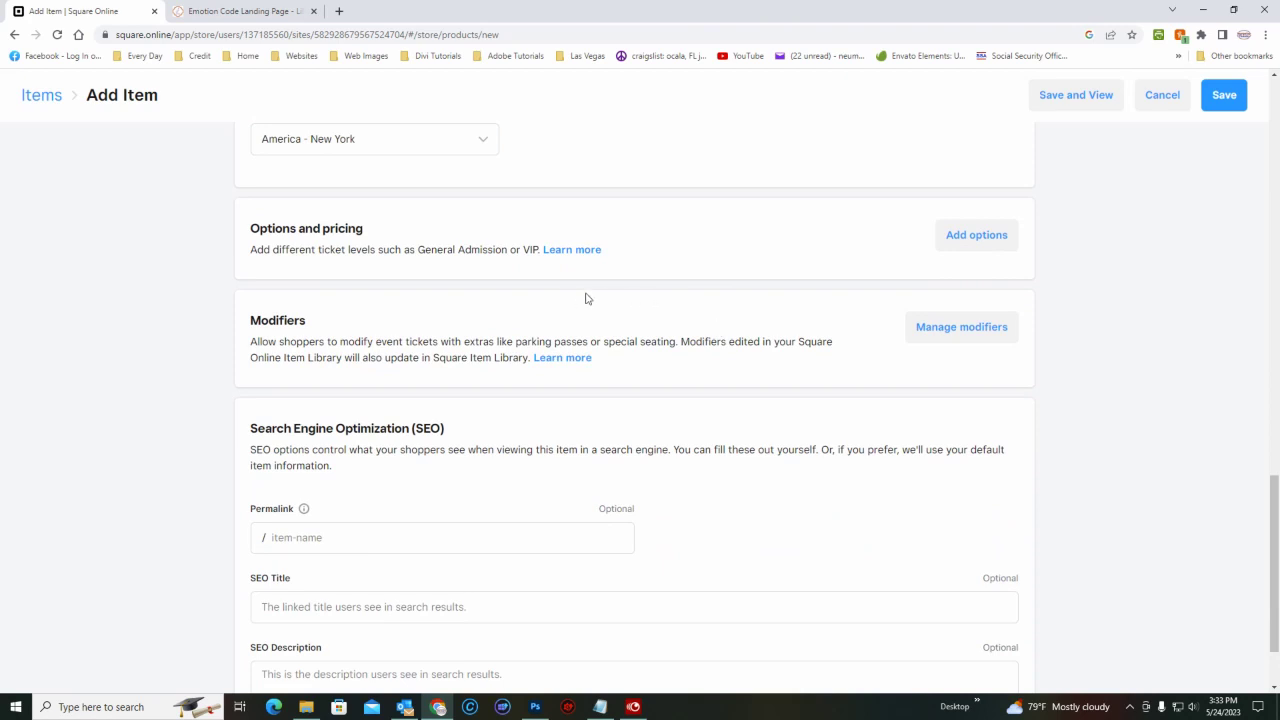
click(977, 237)
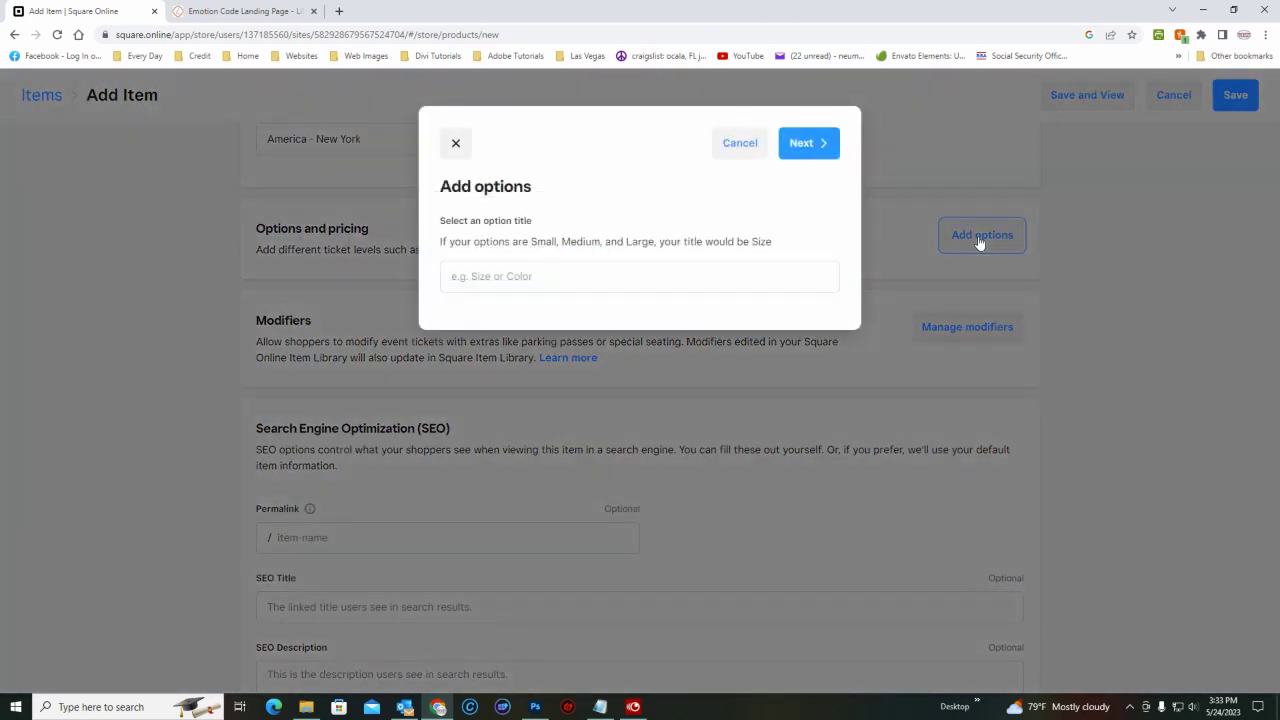
click(482, 276)
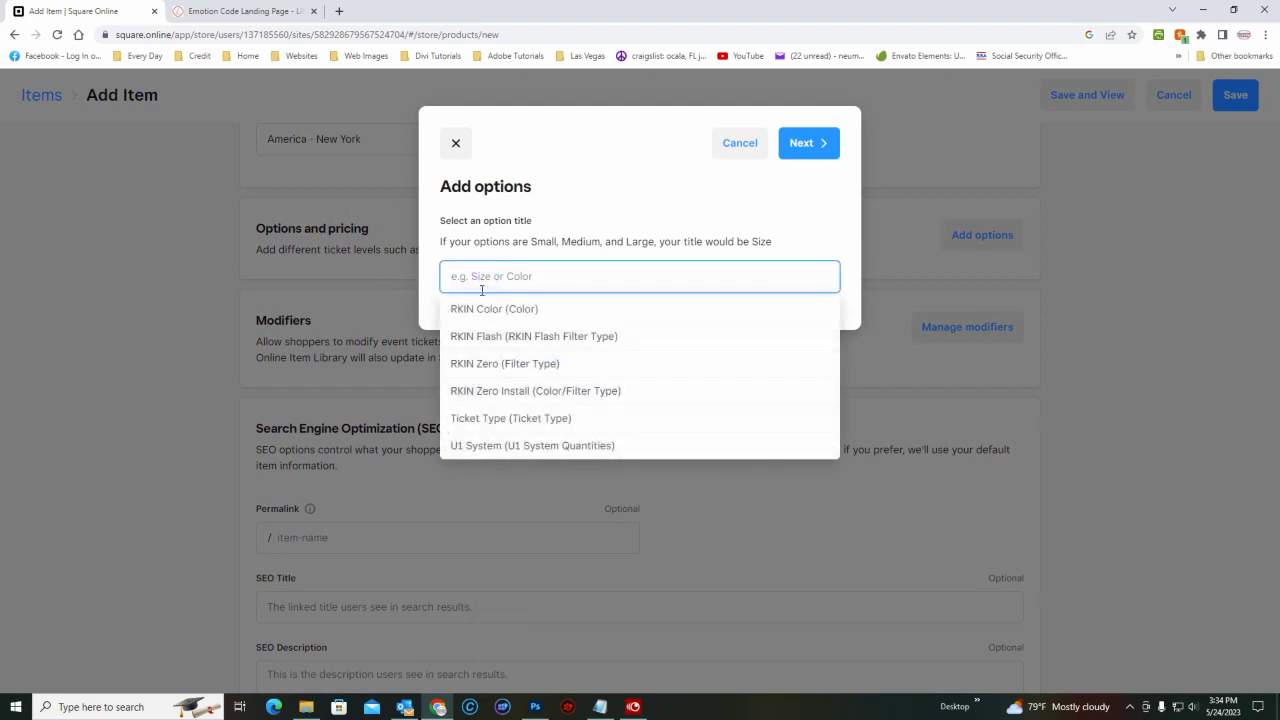
click(488, 420)
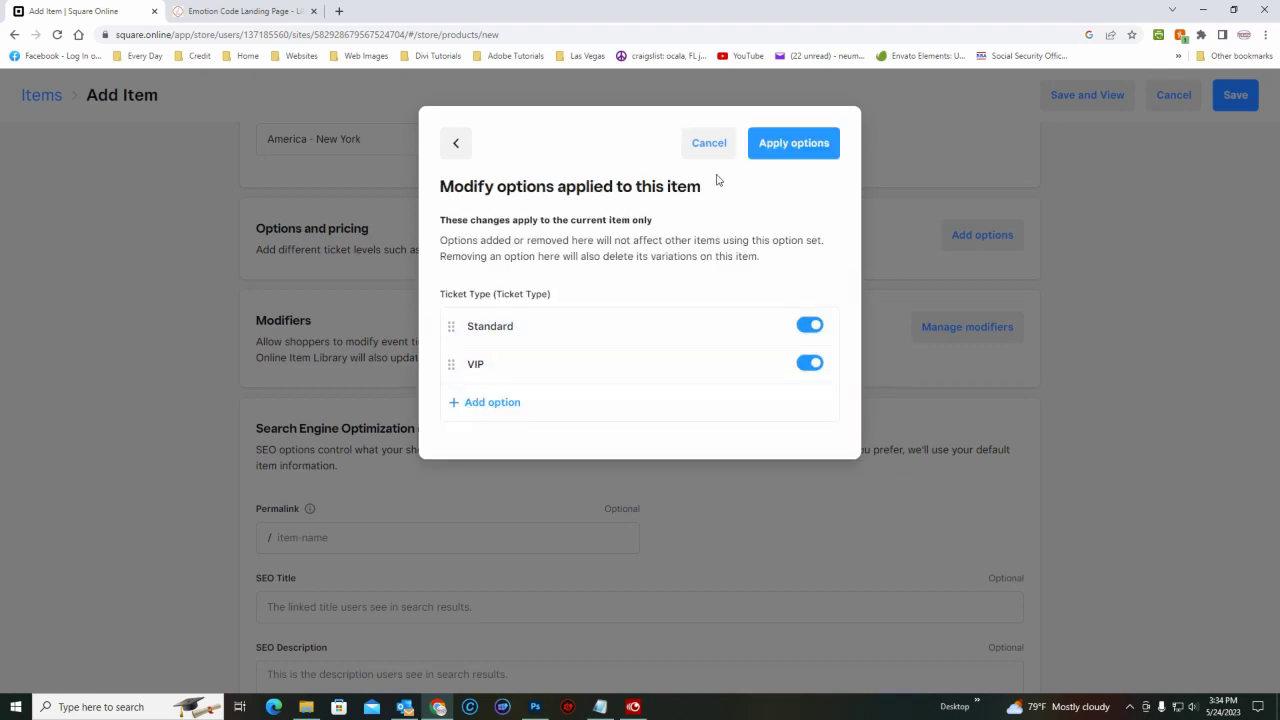
click(804, 145)
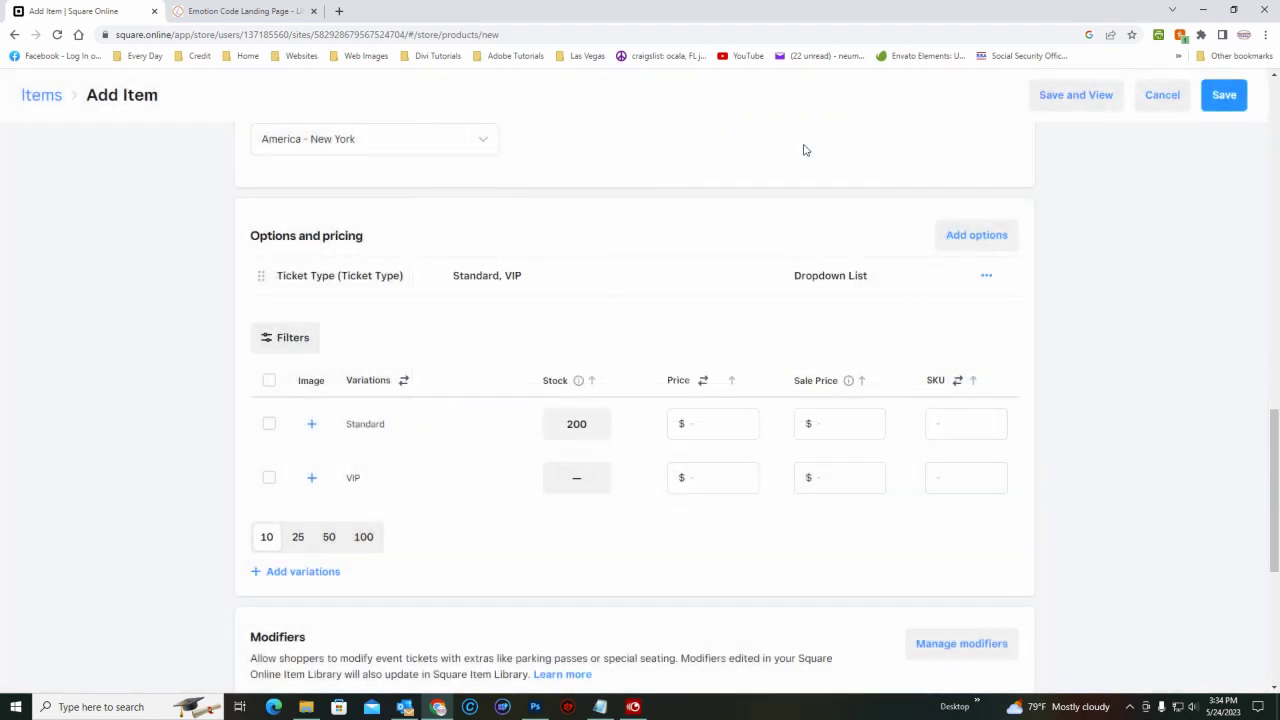
Give the Standard ticket a $225.00 price and SKU WS-BodyCode2023.
scroll(1138, 292, down, 2)
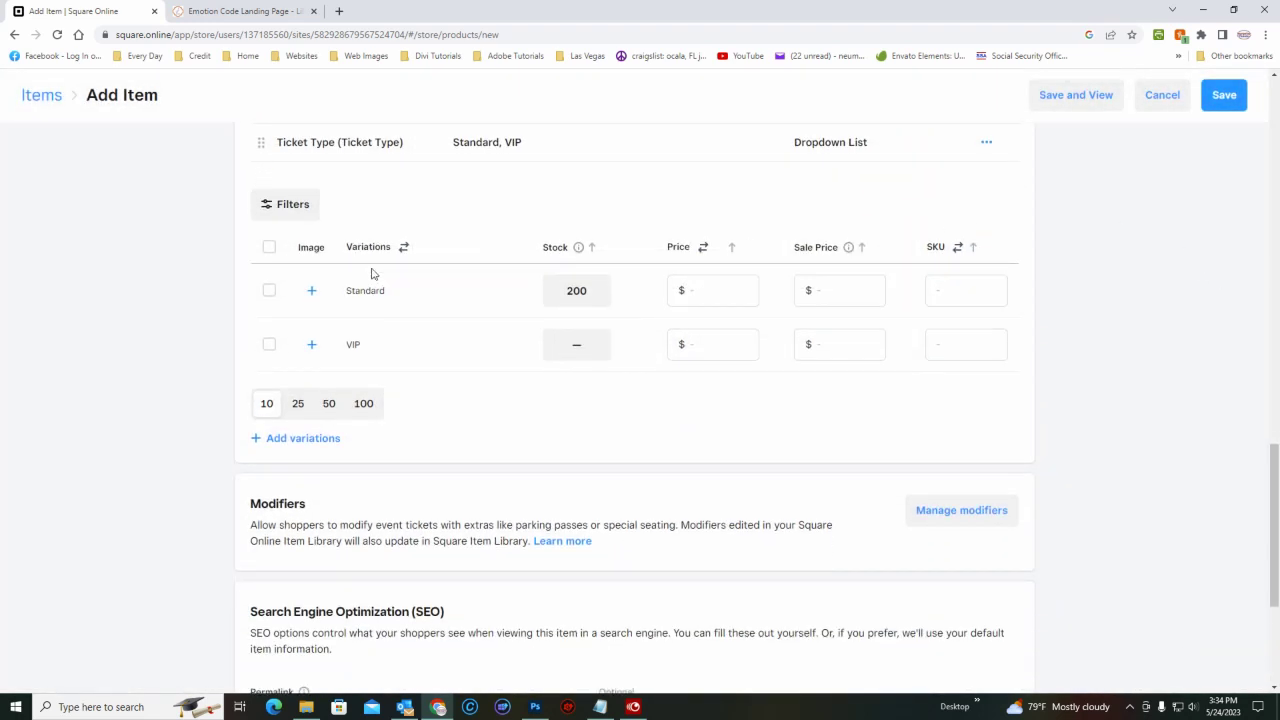
click(684, 292)
text(225.00)
key(Tab)
key(Tab)
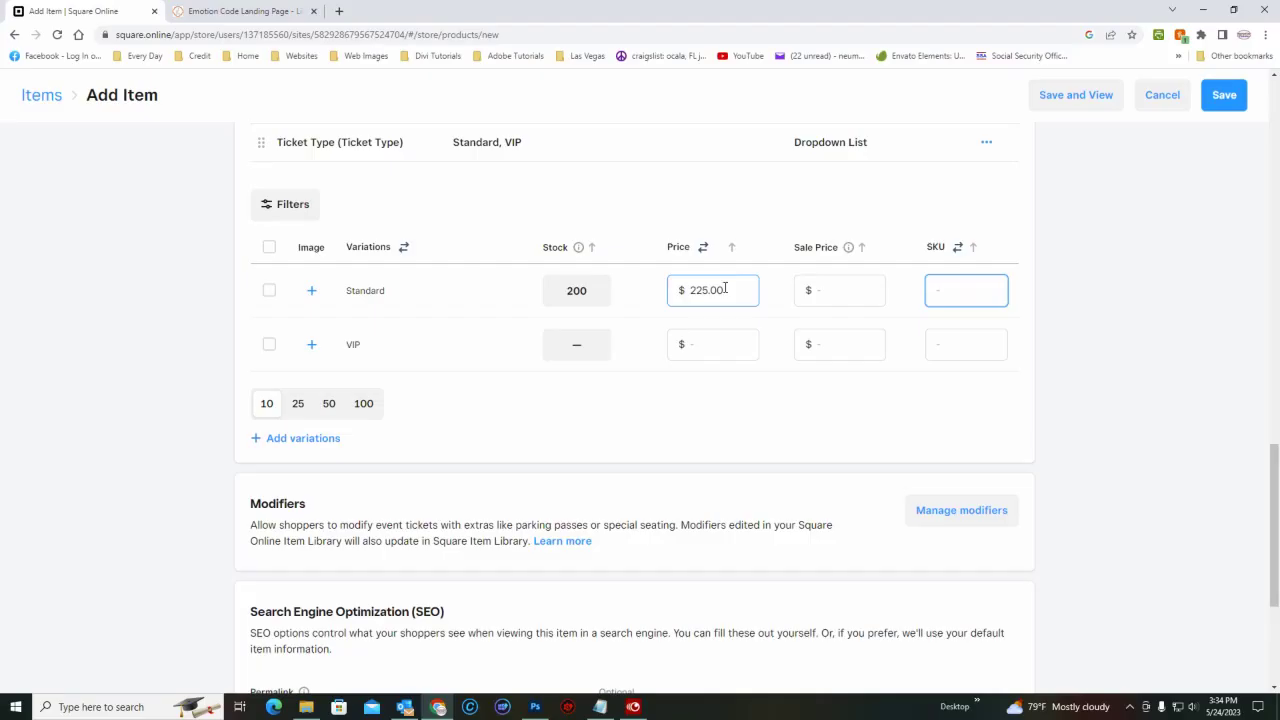
text(WS)
text(-BodyC)
text(ode202)
text(3)
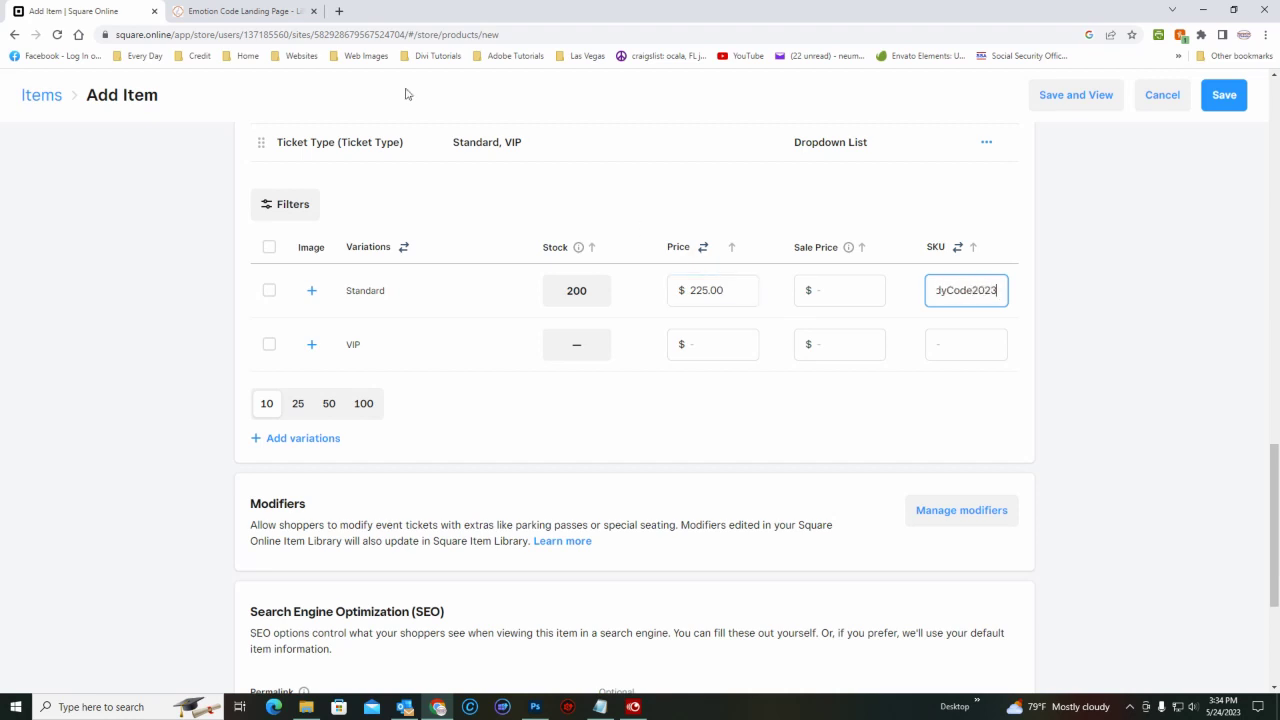
Give the VIP ticket a $375.00 price and SKU WS-BodyCode2023-VIP.
click(712, 346)
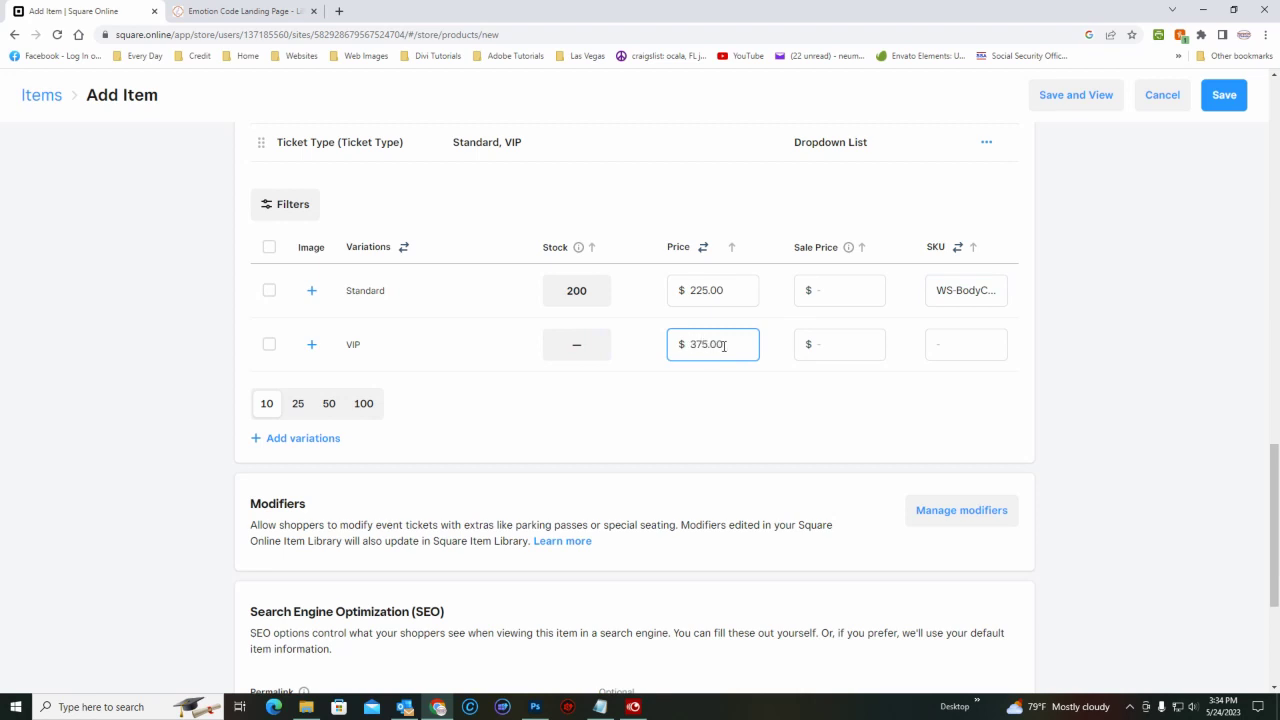
click(969, 349)
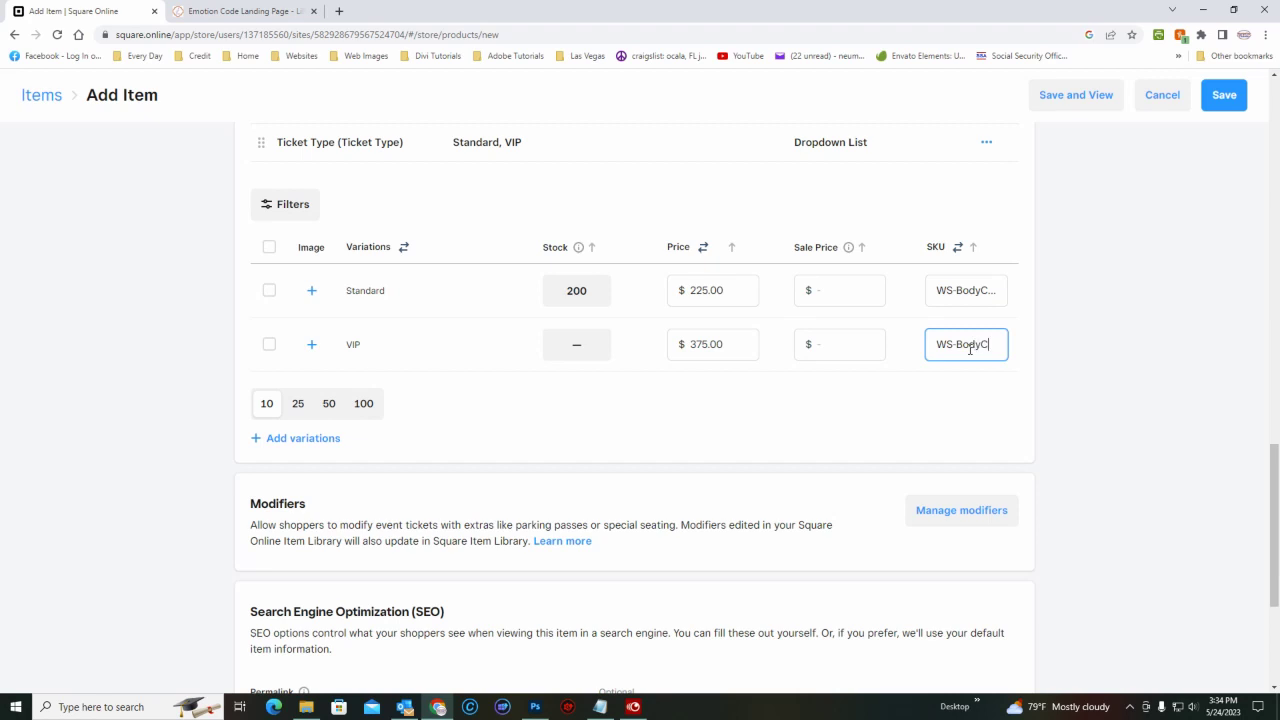
text(WS-BodyCode2023)
text(-)
text(VIP)
Track VIP ticket stock with 40 received.
click(578, 347)
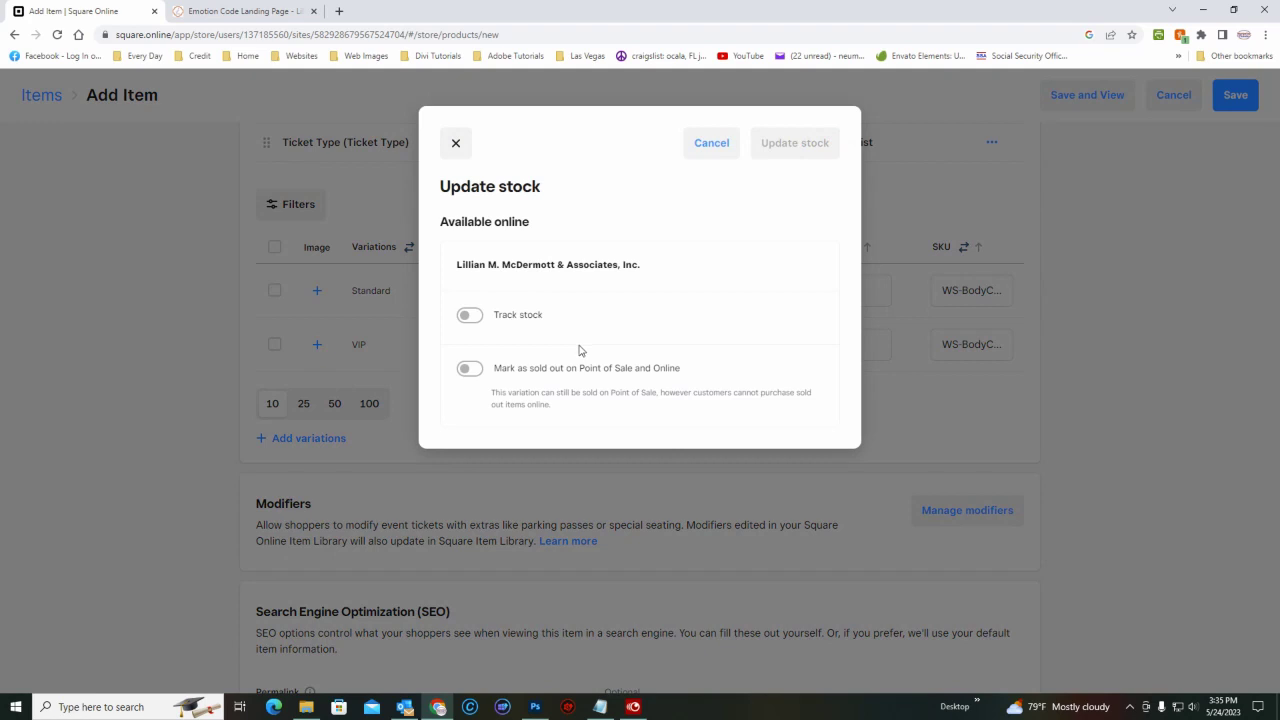
click(470, 316)
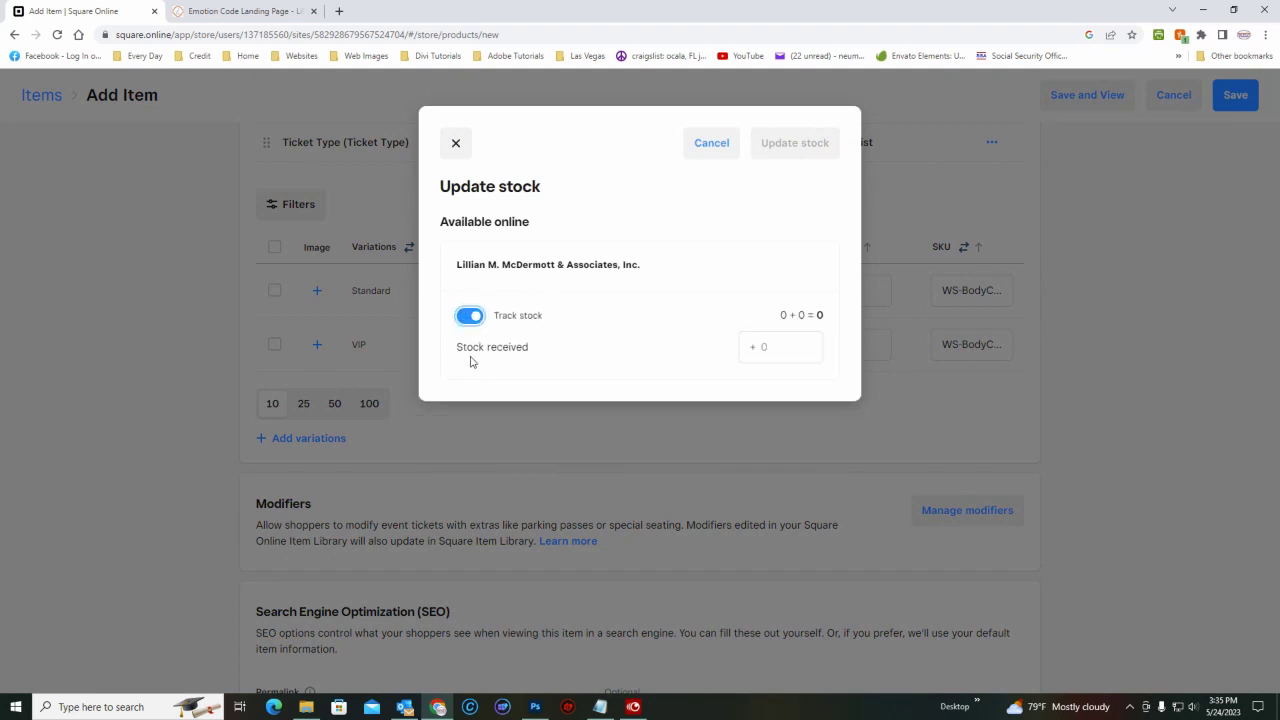
click(759, 347)
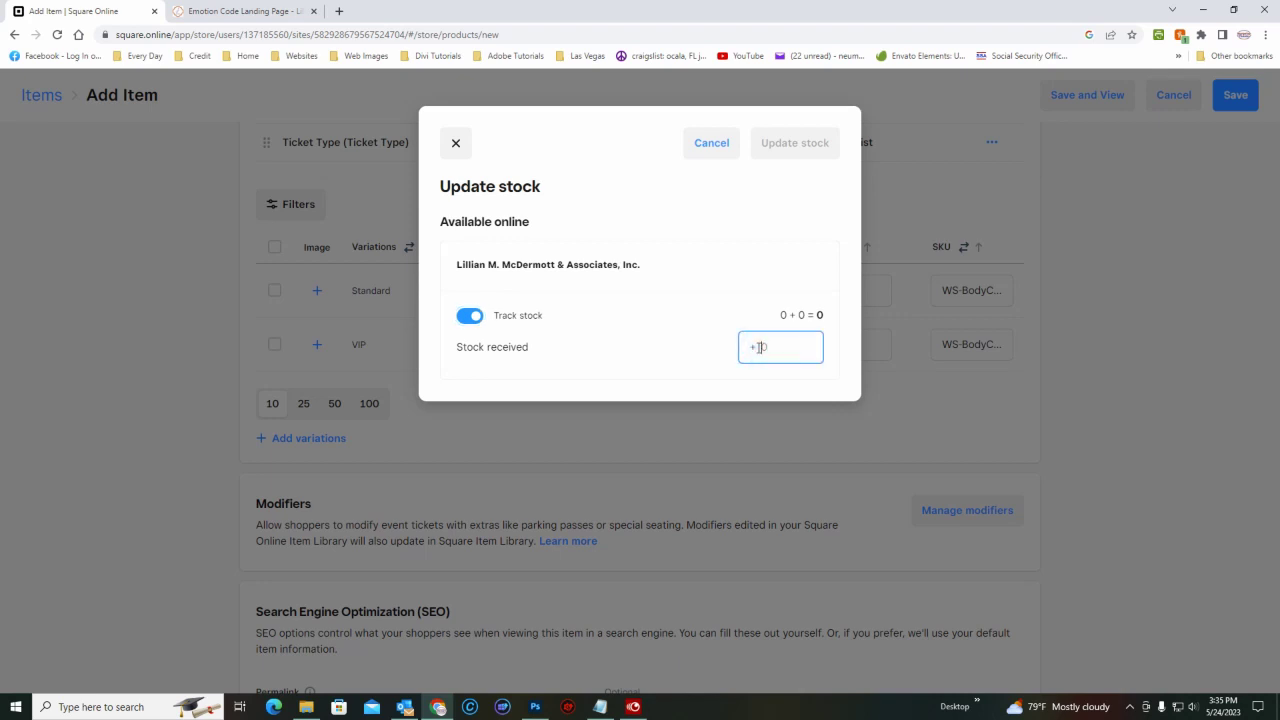
text(40)
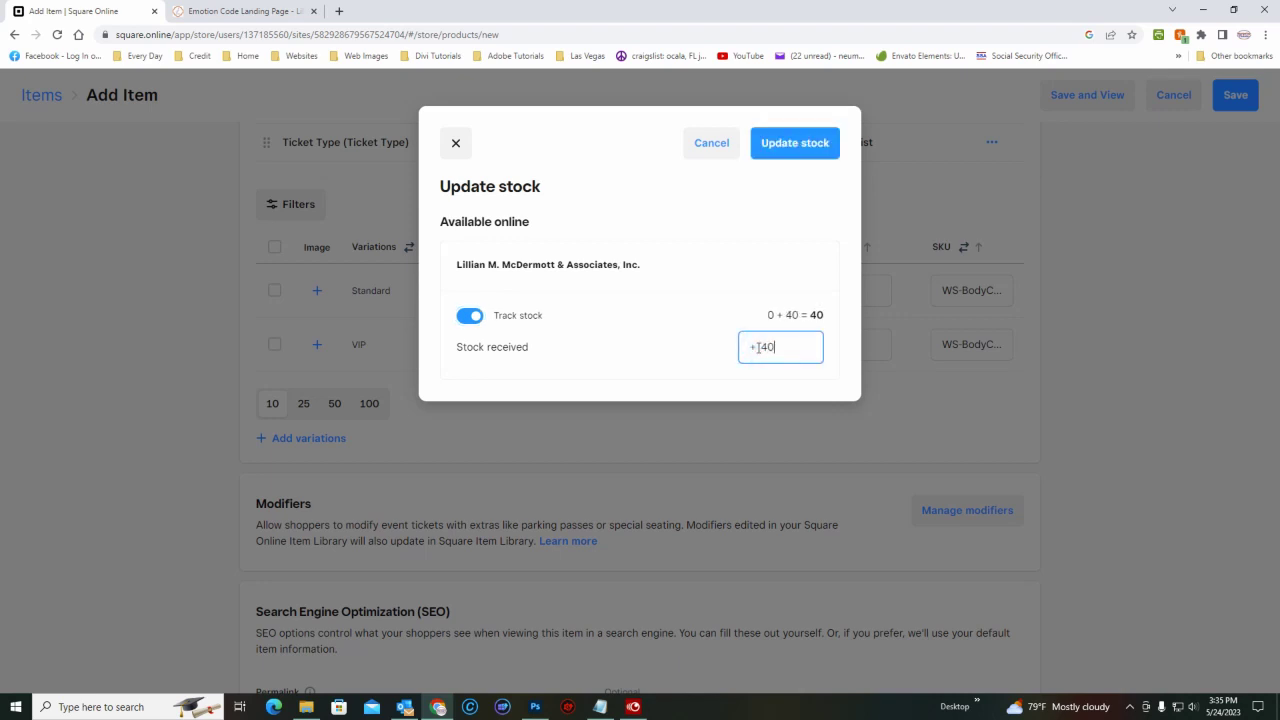
click(800, 145)
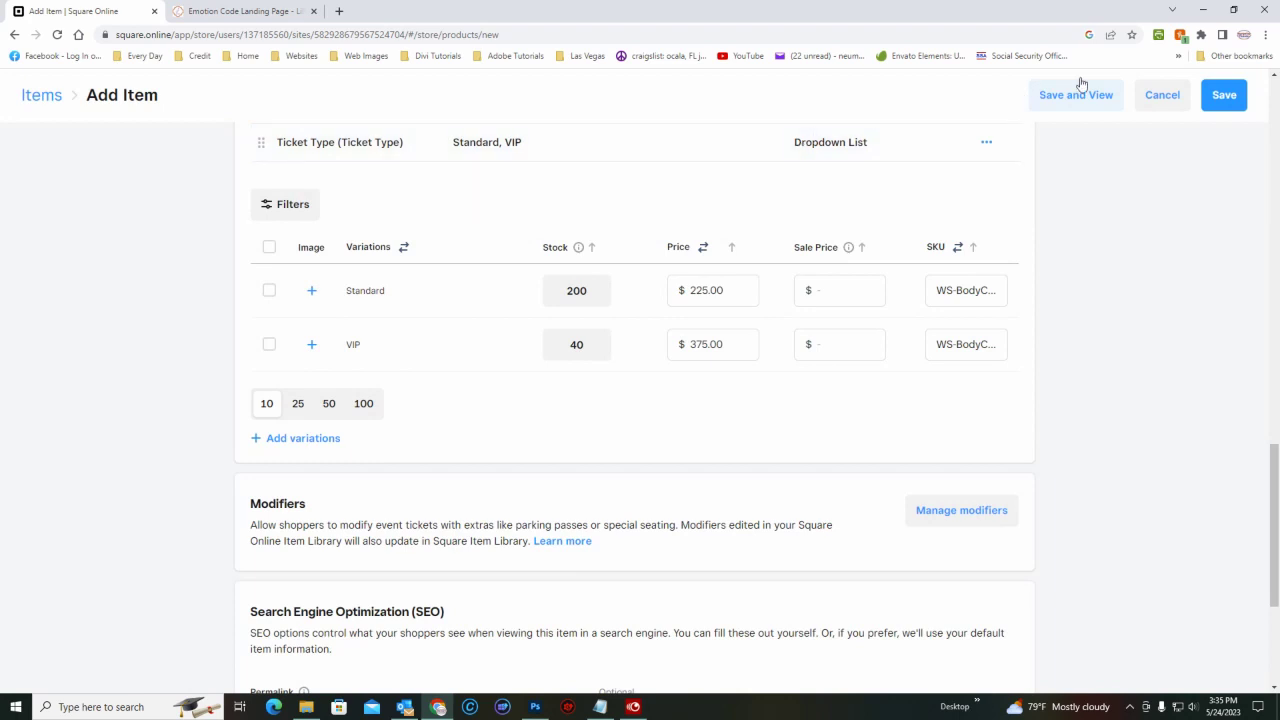
Save the Body Code 2023 event and reopen it from the Site items list.
click(1226, 97)
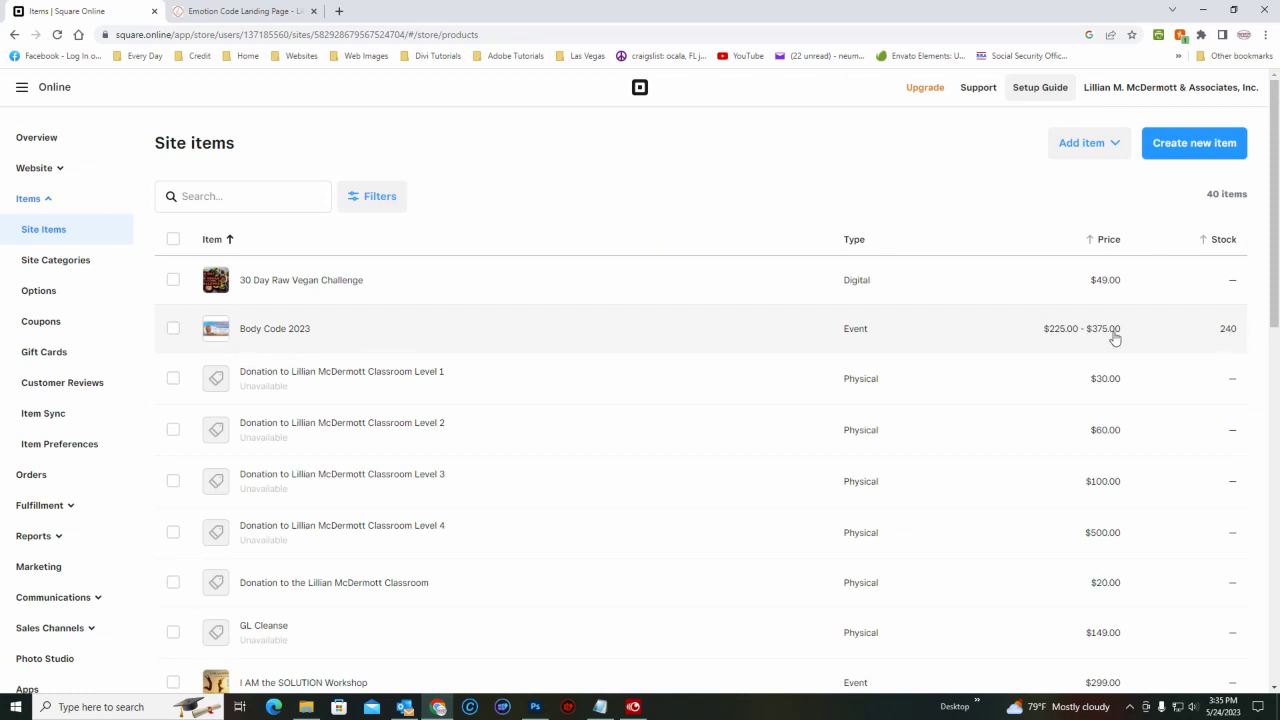
click(261, 332)
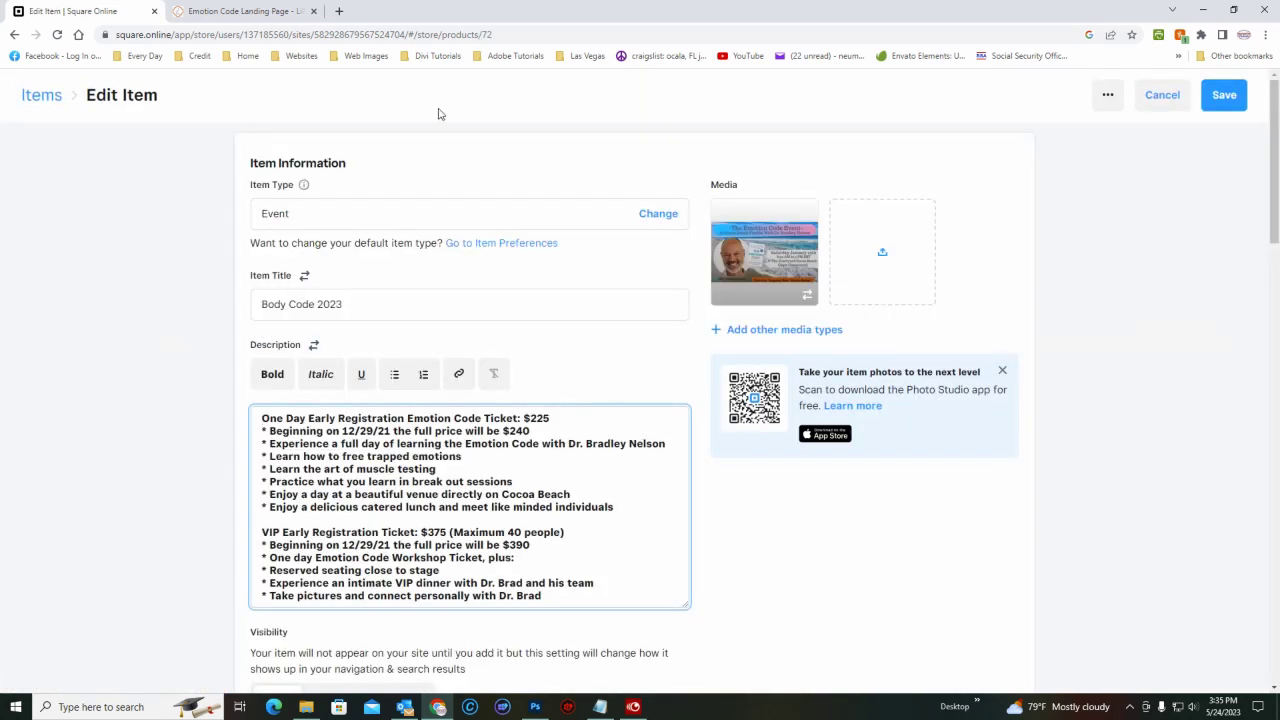
Save Body Code 2023 and preview its live product page with Save and View.
click(1107, 100)
click(1066, 139)
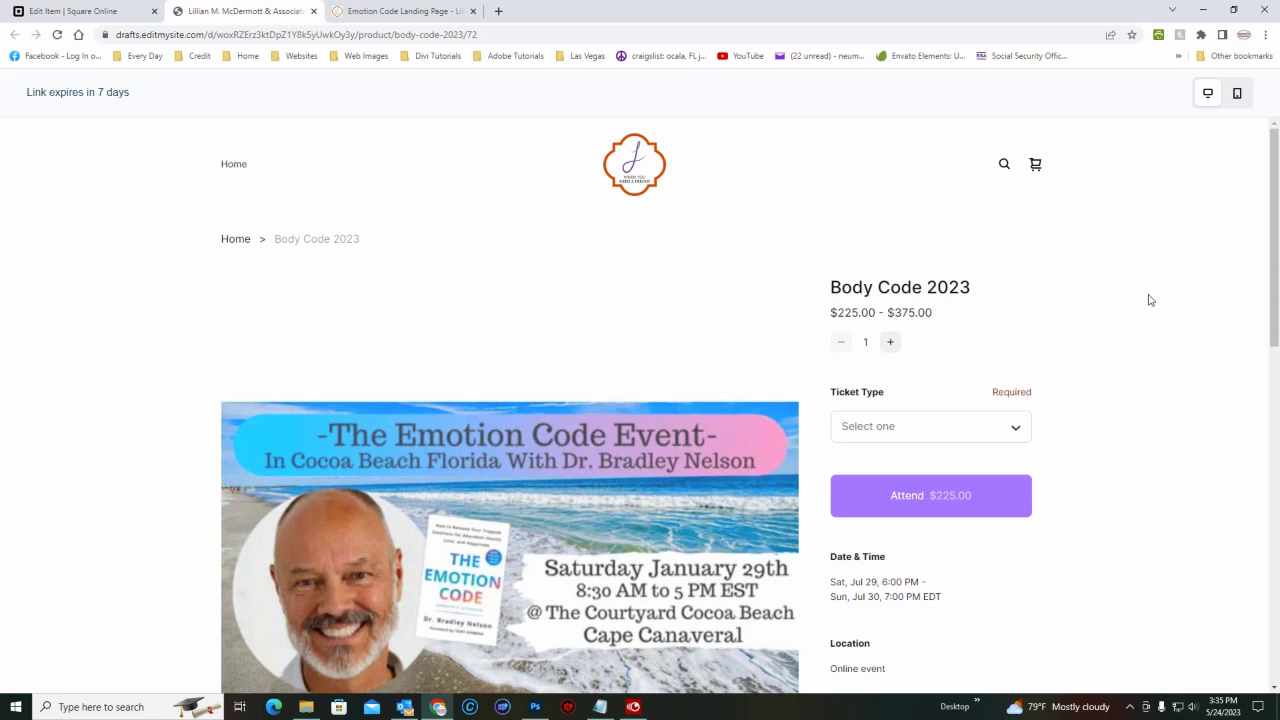
Select Standard in the preview's Ticket Type dropdown to confirm it shows $225.00.
scroll(1149, 300, down, 1)
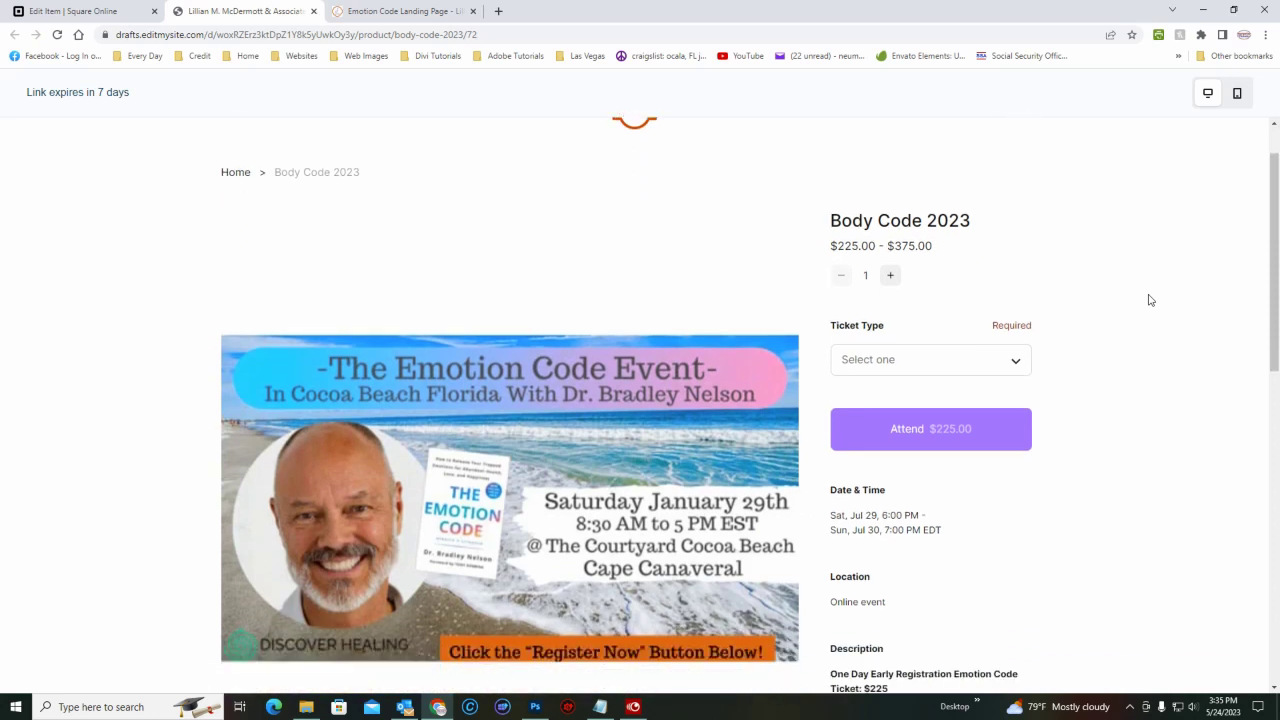
scroll(1149, 300, down, 2)
scroll(1149, 298, up, 1)
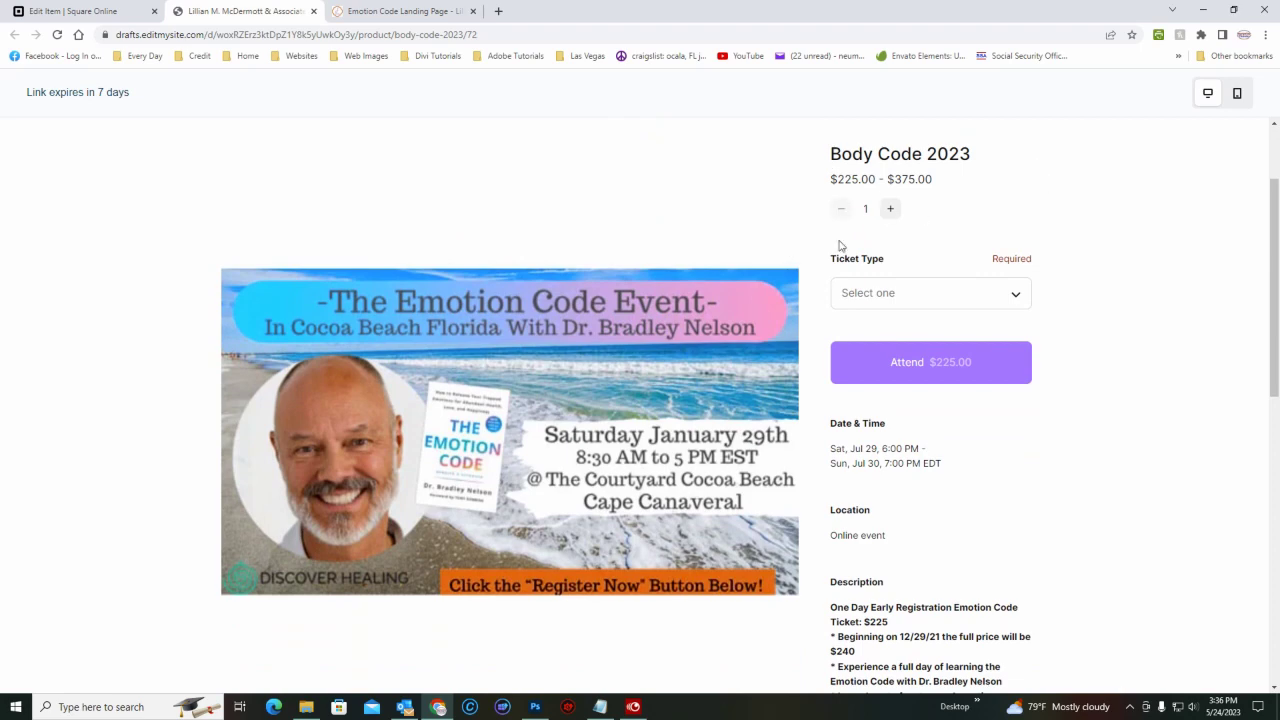
scroll(1094, 251, down, 1)
scroll(1094, 251, down, 2)
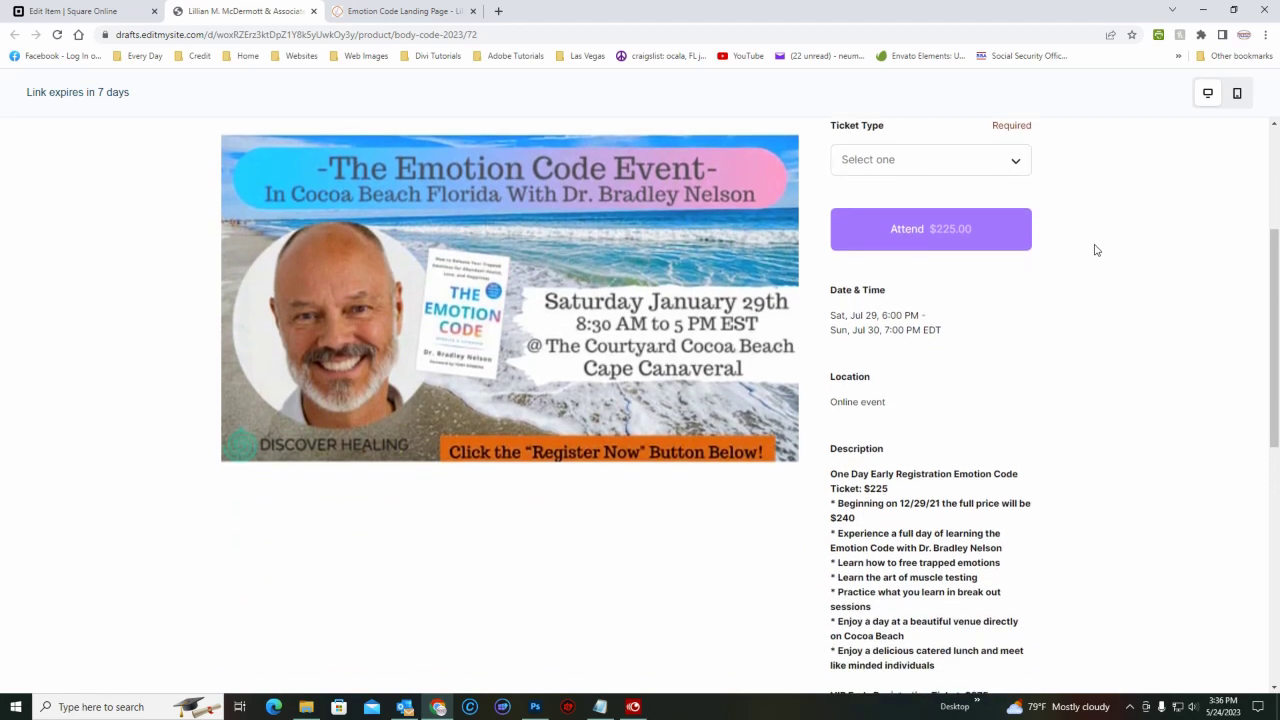
scroll(1117, 283, down, 2)
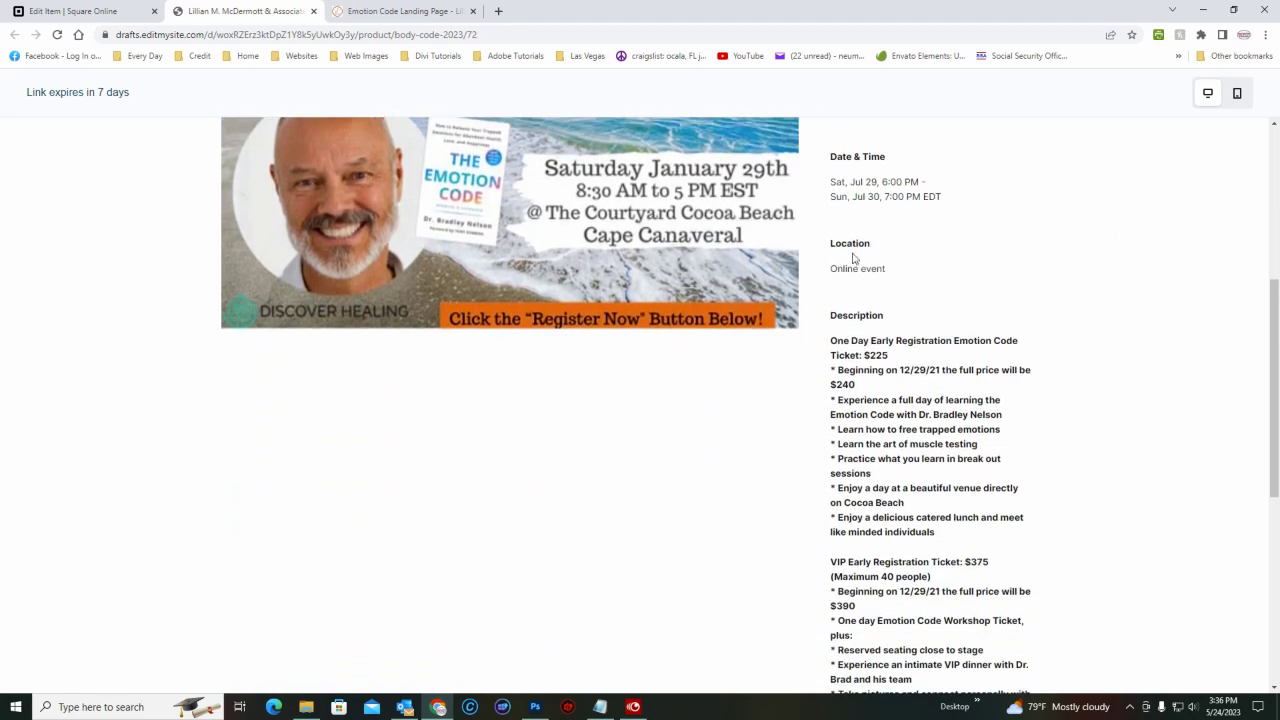
scroll(1075, 380, down, 2)
scroll(1077, 370, up, 6)
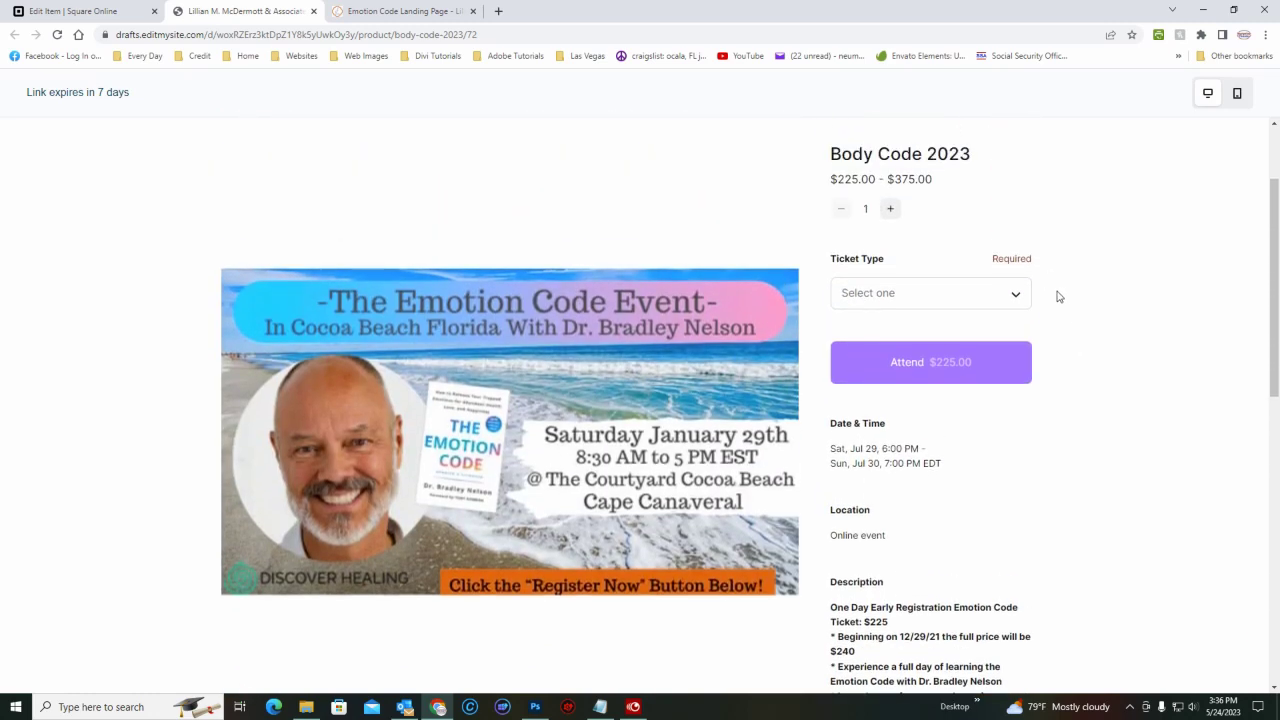
click(1014, 292)
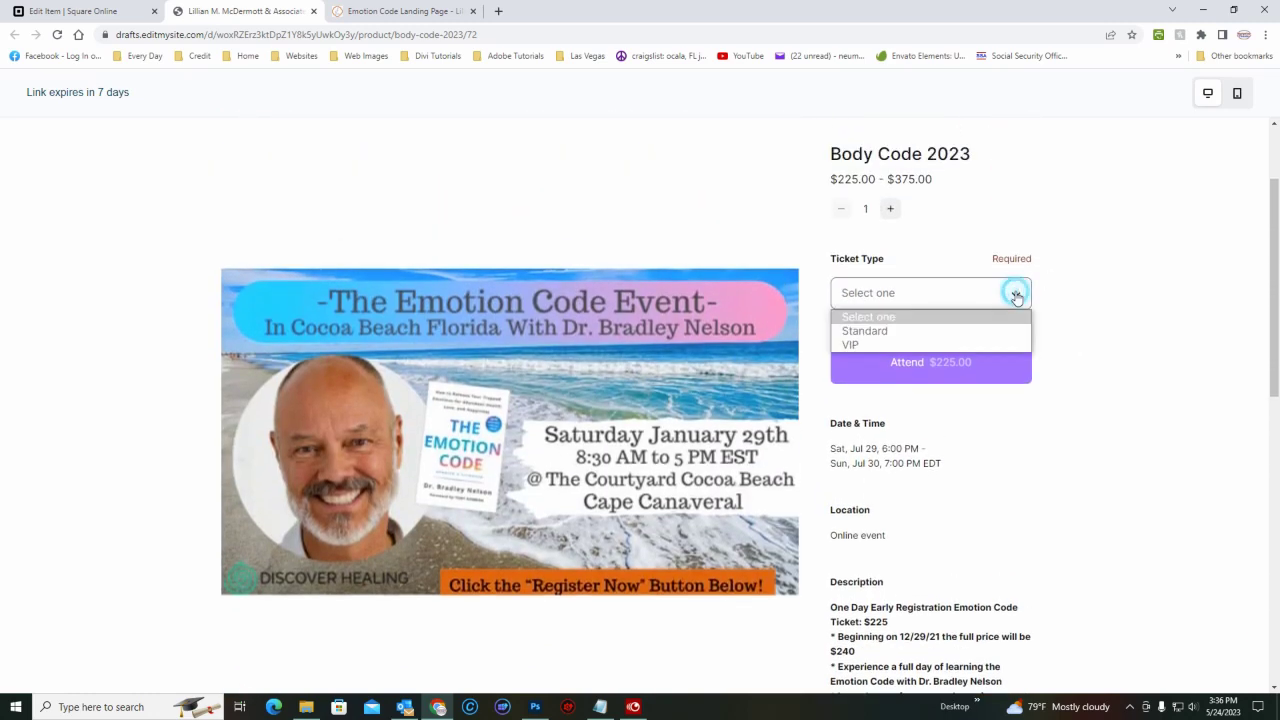
click(903, 332)
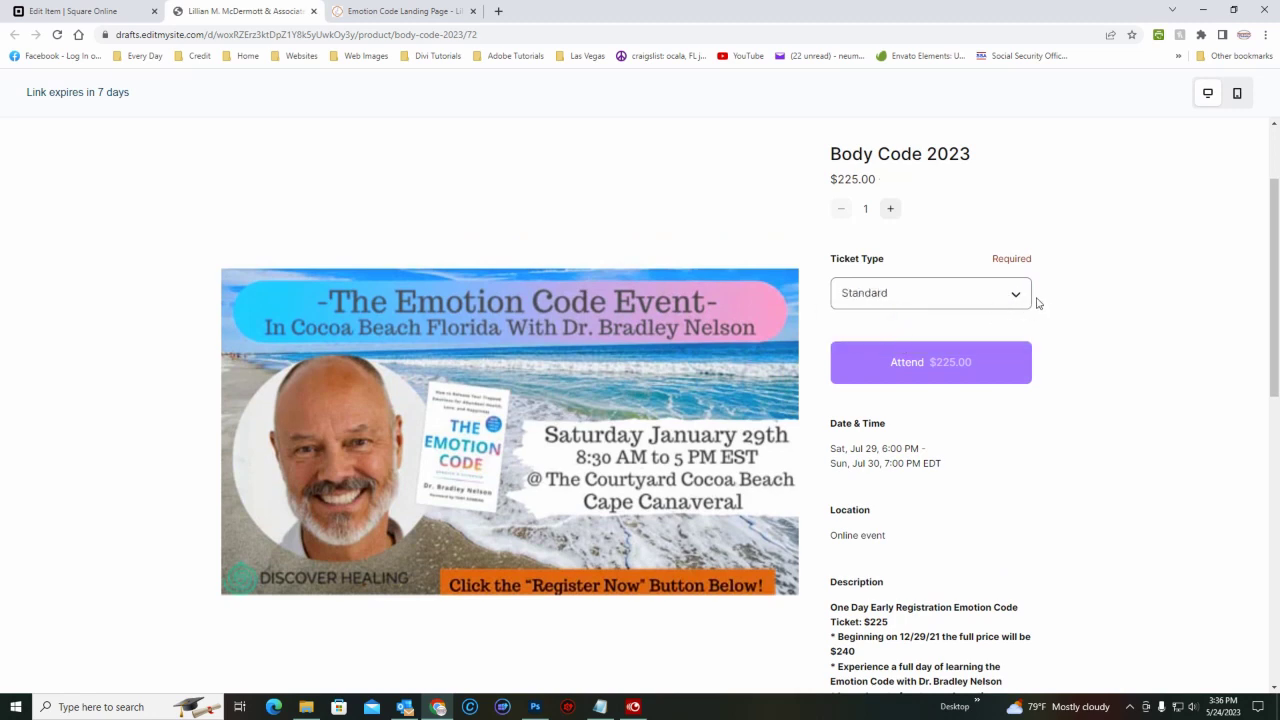
Switch the Ticket Type to VIP and confirm it shows $375.00.
click(1015, 292)
click(924, 346)
scroll(1046, 249, down, 1)
scroll(1046, 249, up, 1)
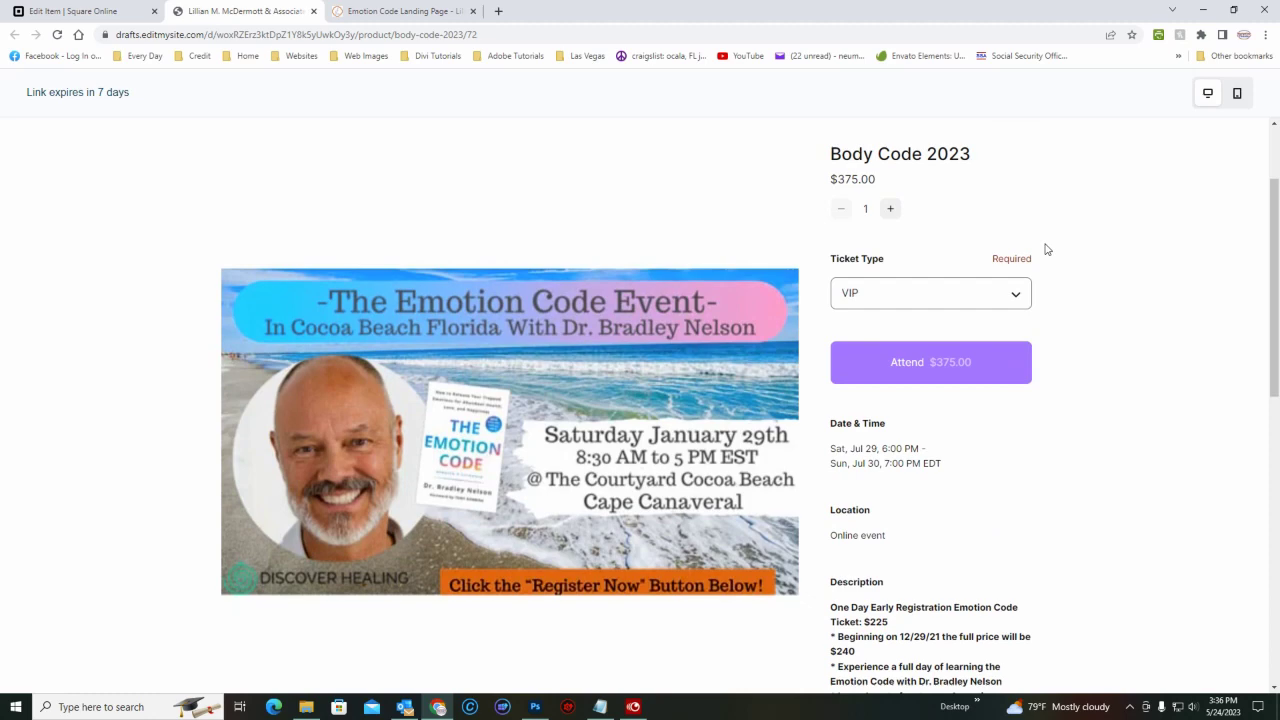
Close the preview and test-link notice, copy Body Code 2023's item link, and bring Notepad forward.
click(313, 12)
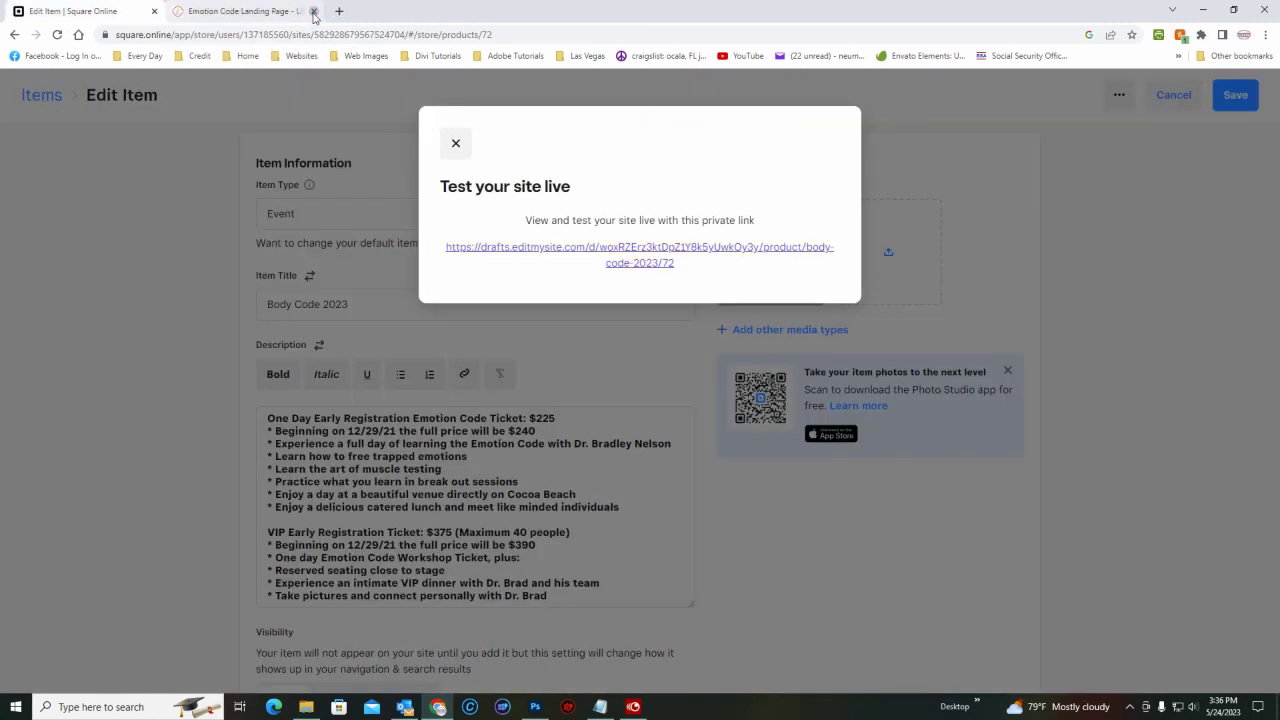
click(455, 145)
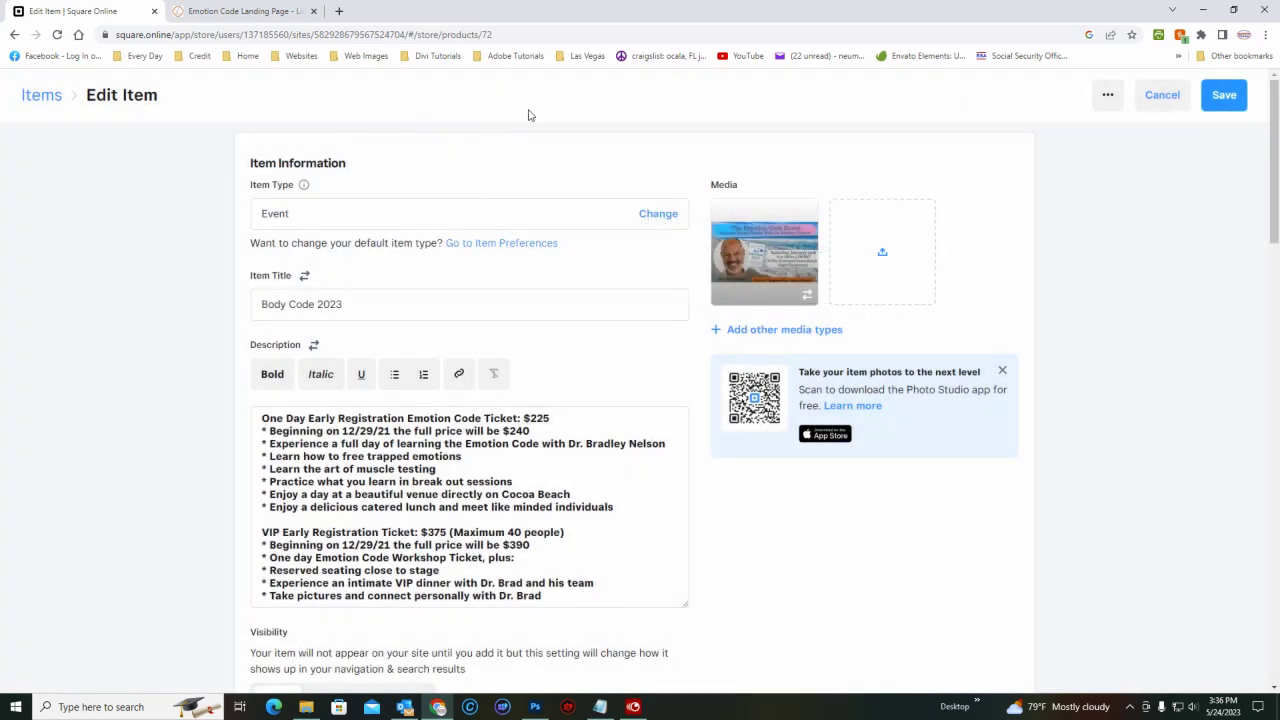
click(1109, 98)
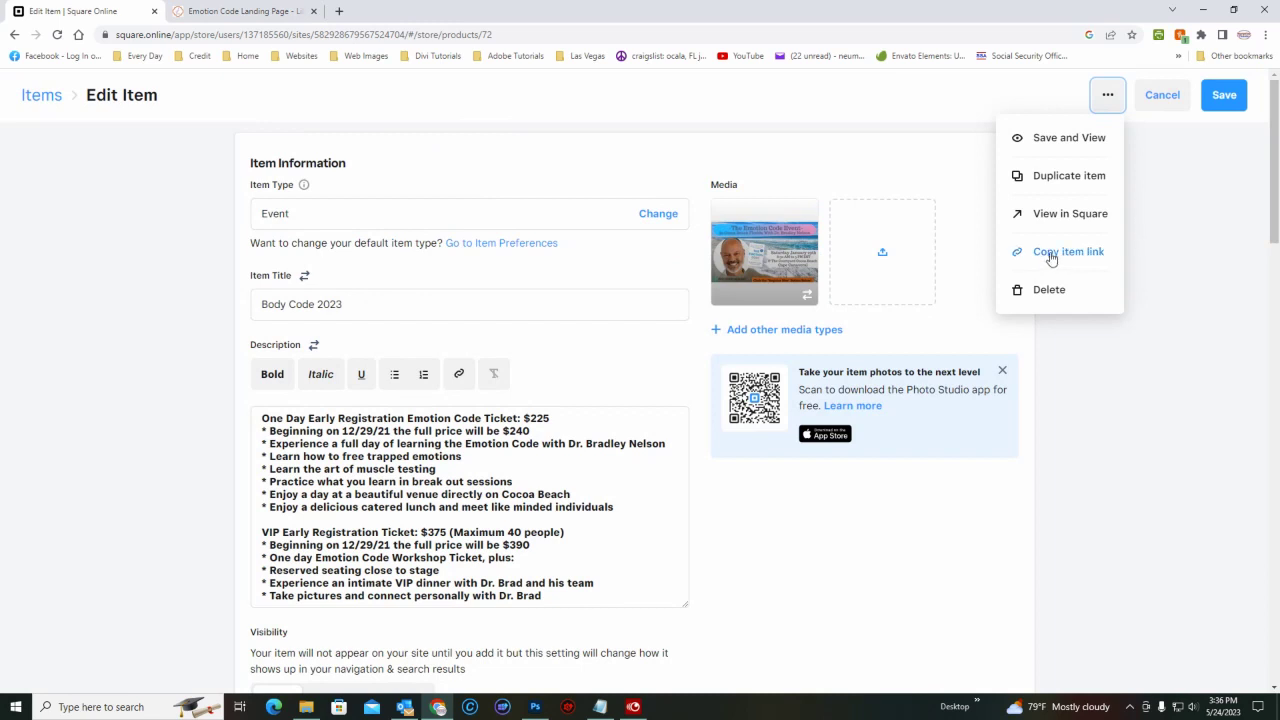
click(1051, 258)
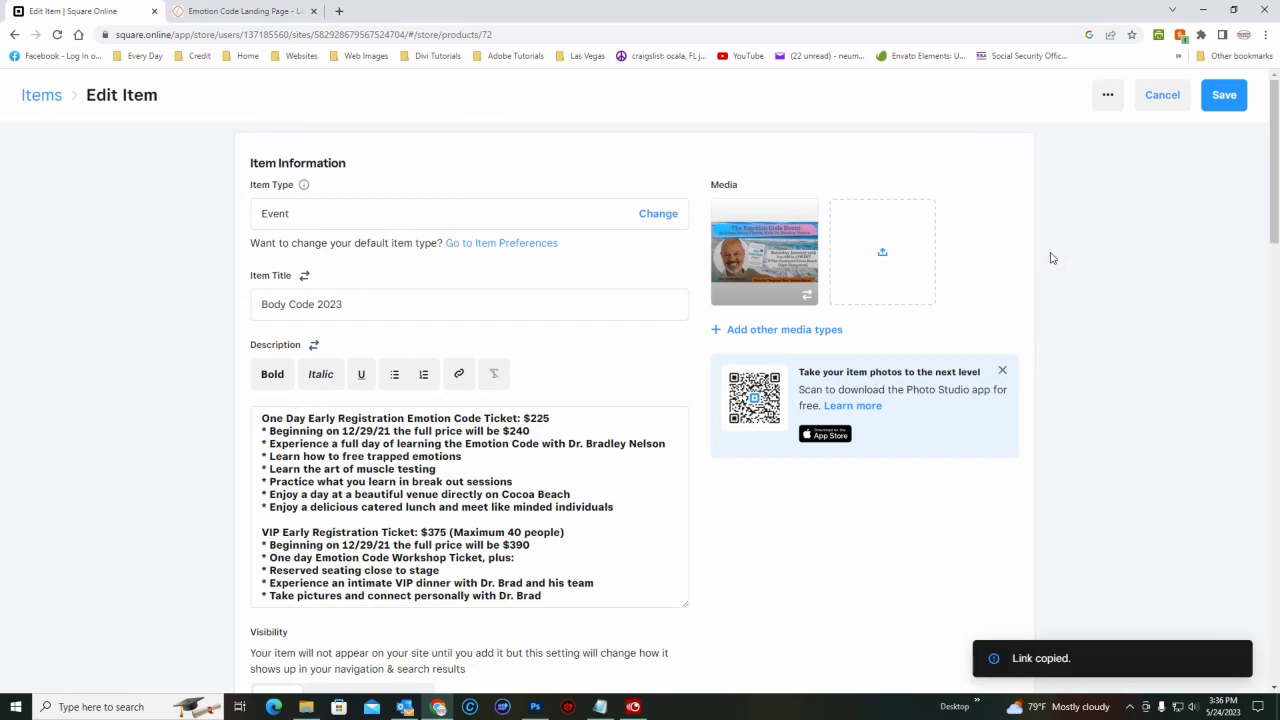
click(609, 622)
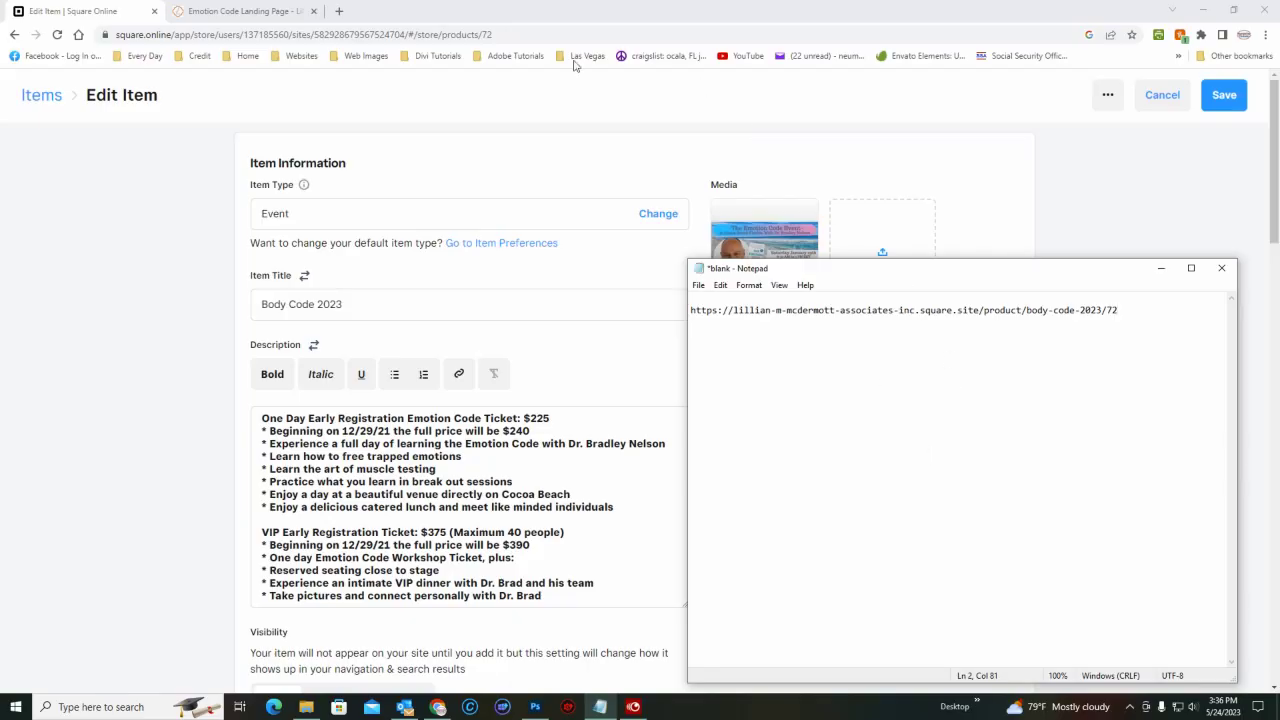
Load the pasted Body Code 2023 product link in a new Chrome tab.
click(340, 12)
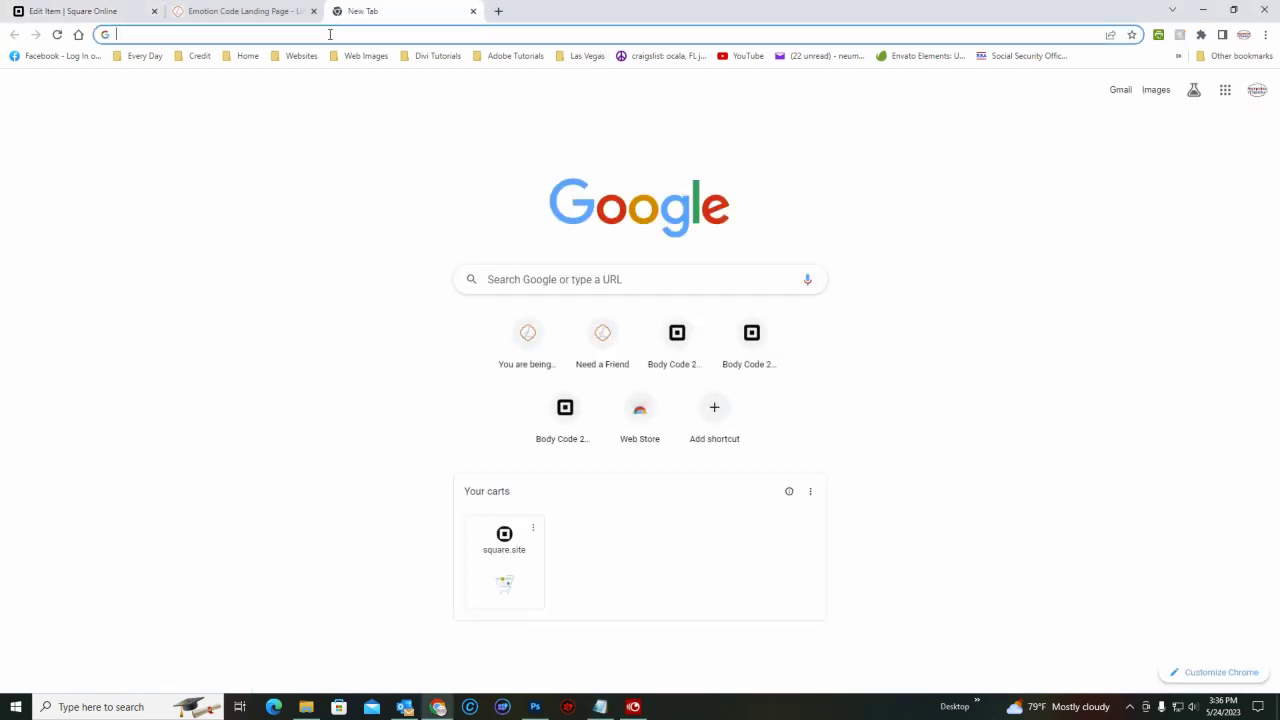
right_click(330, 34)
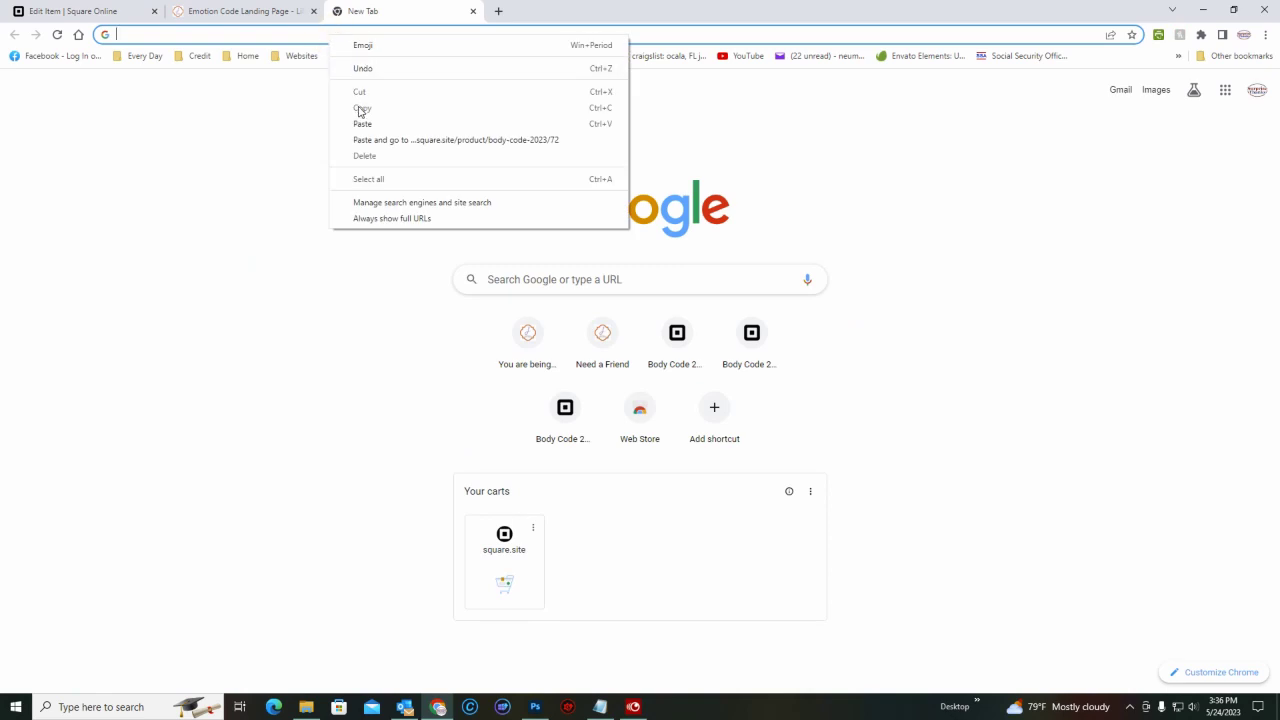
click(363, 123)
key(Return)
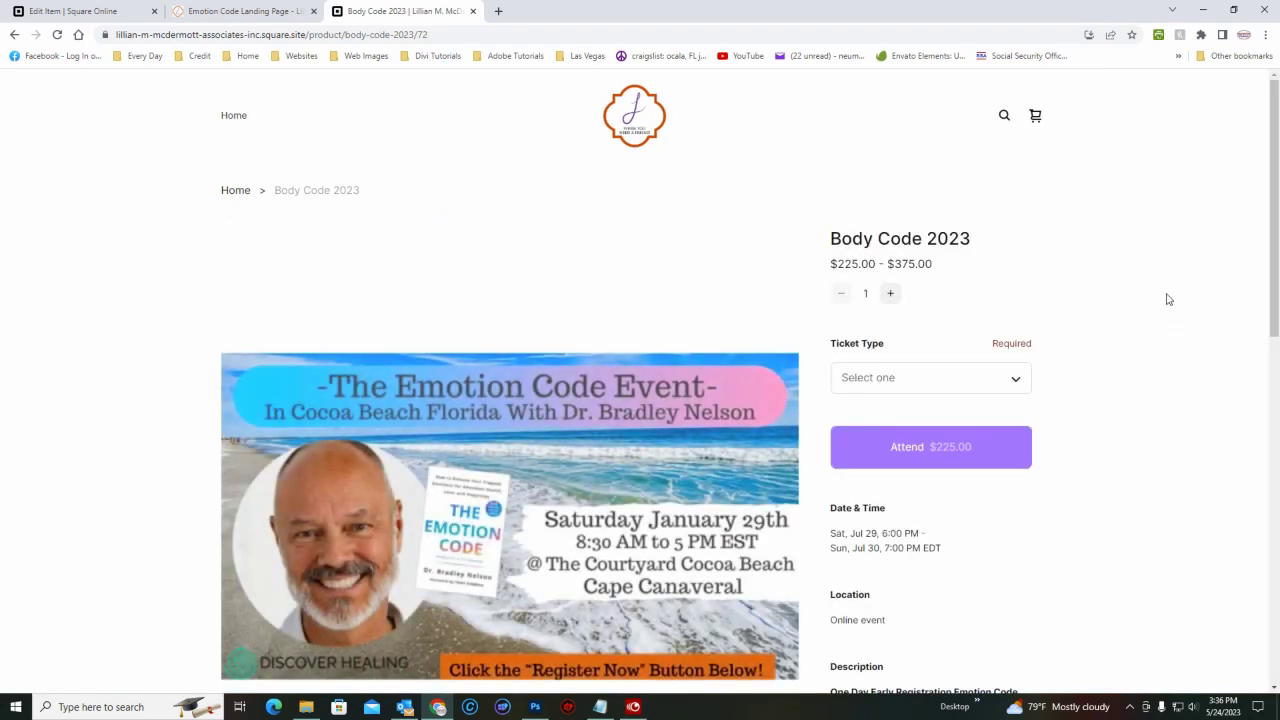
Add a VIP ticket to the live cart, delete it from the cart, and close the product tab.
scroll(1168, 299, down, 1)
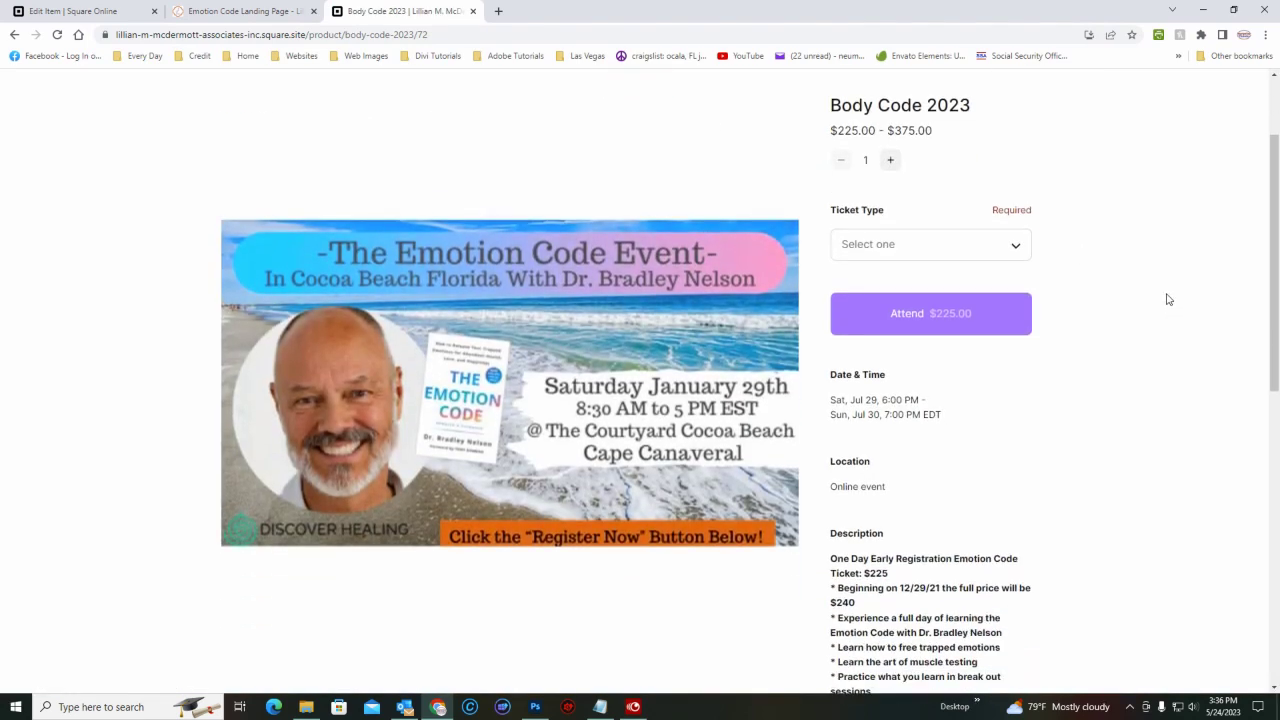
scroll(1168, 299, down, 1)
scroll(1167, 298, down, 2)
scroll(1167, 298, up, 3)
click(1018, 248)
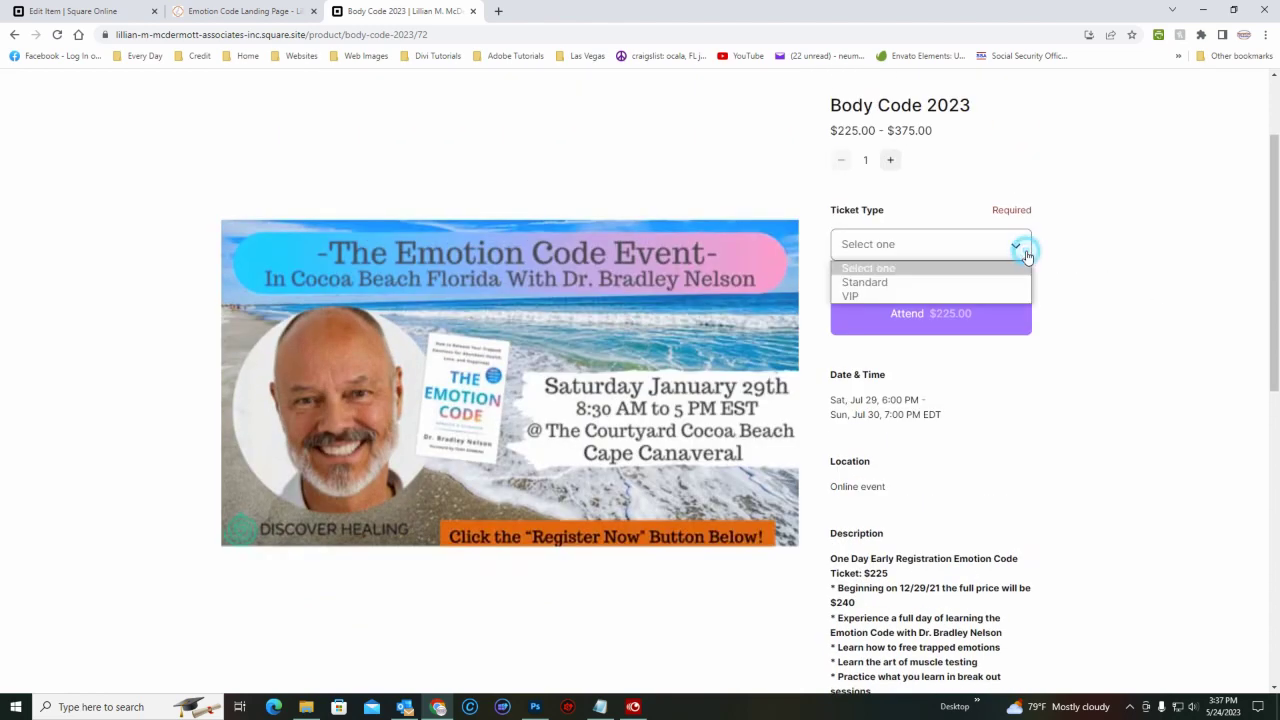
click(923, 295)
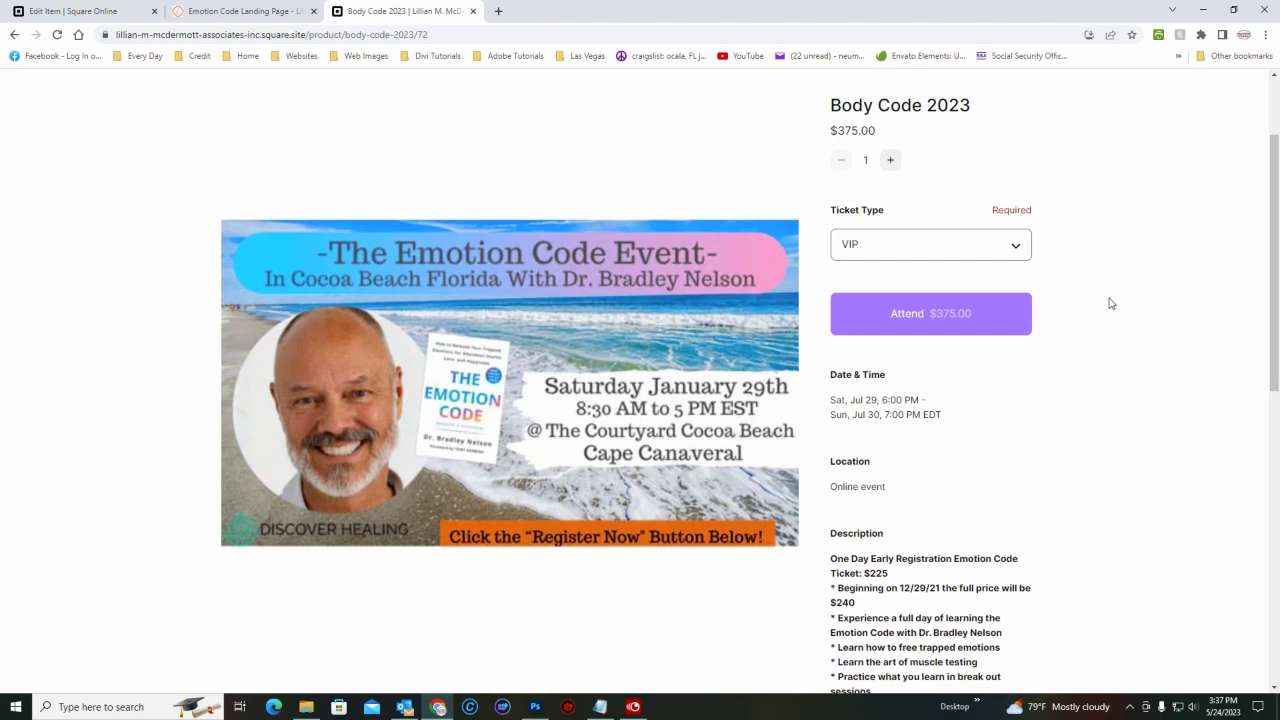
click(920, 315)
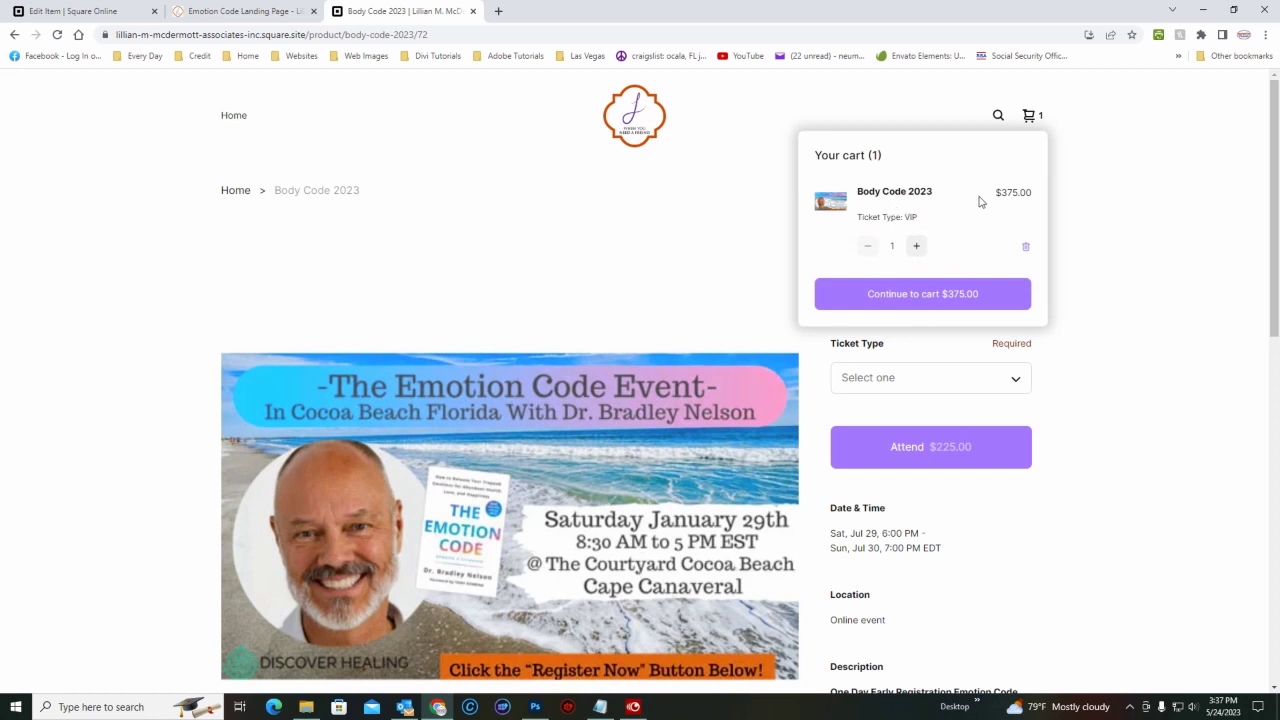
click(1025, 249)
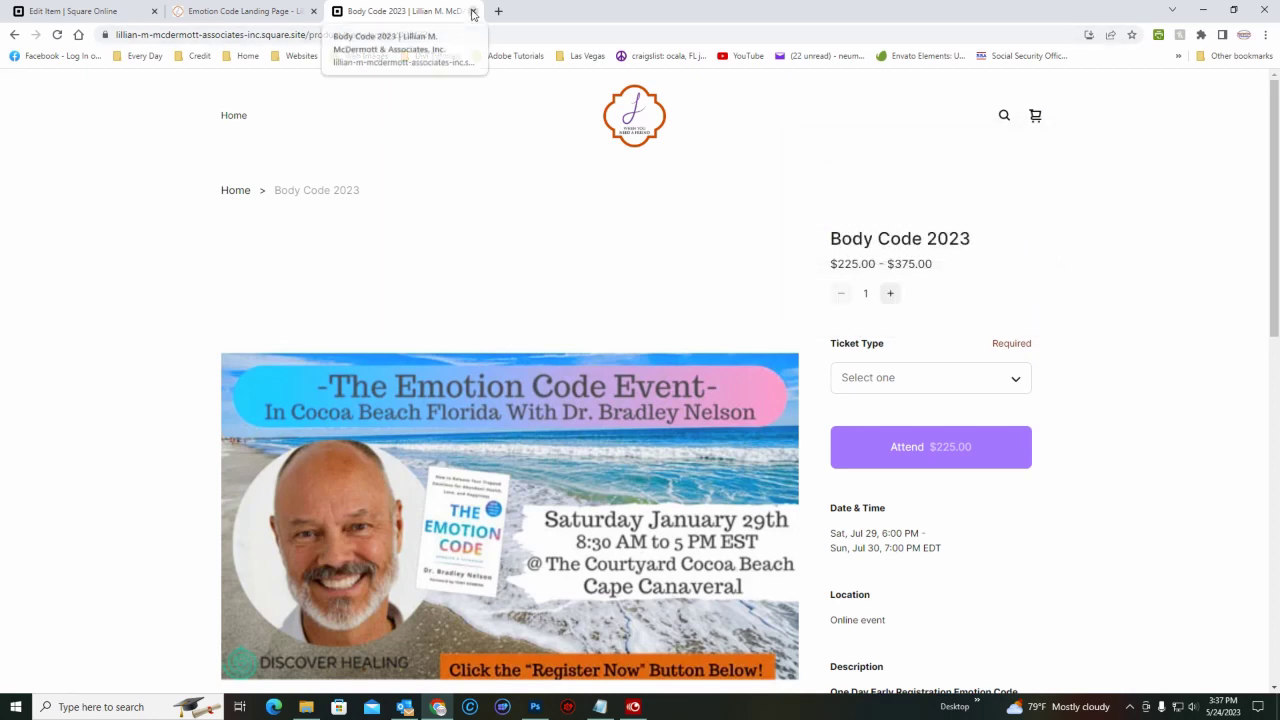
click(473, 12)
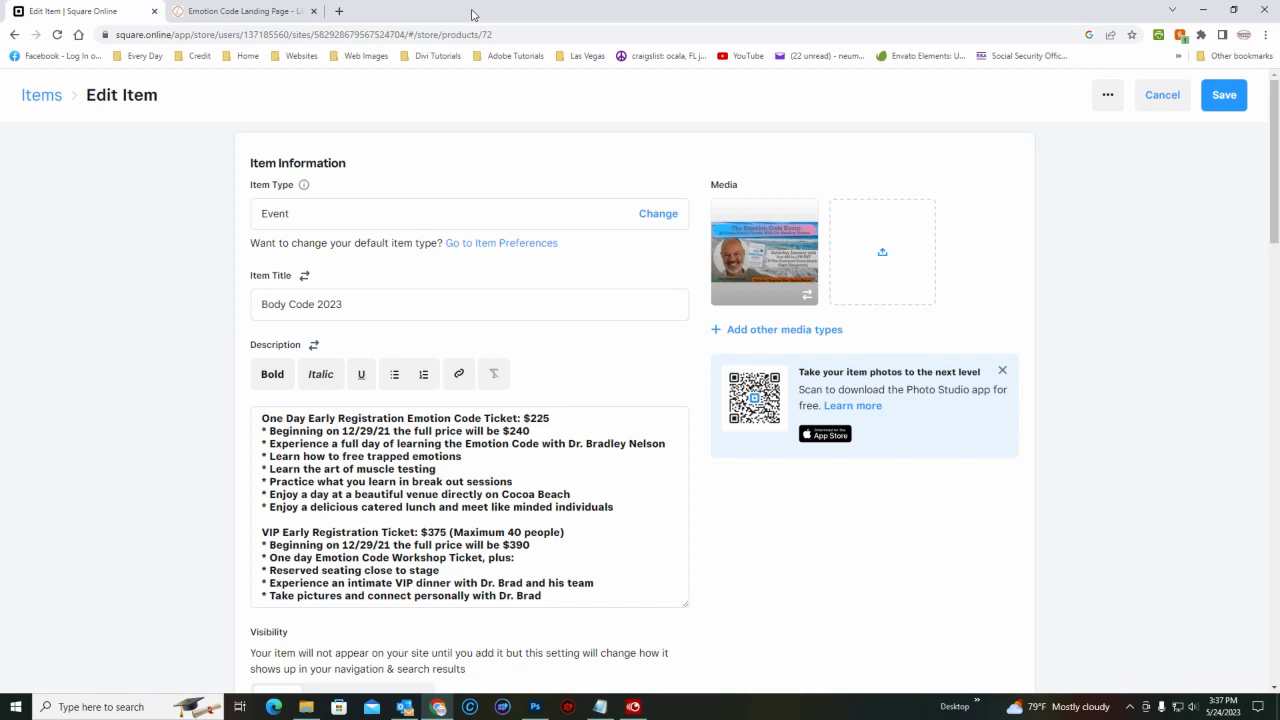